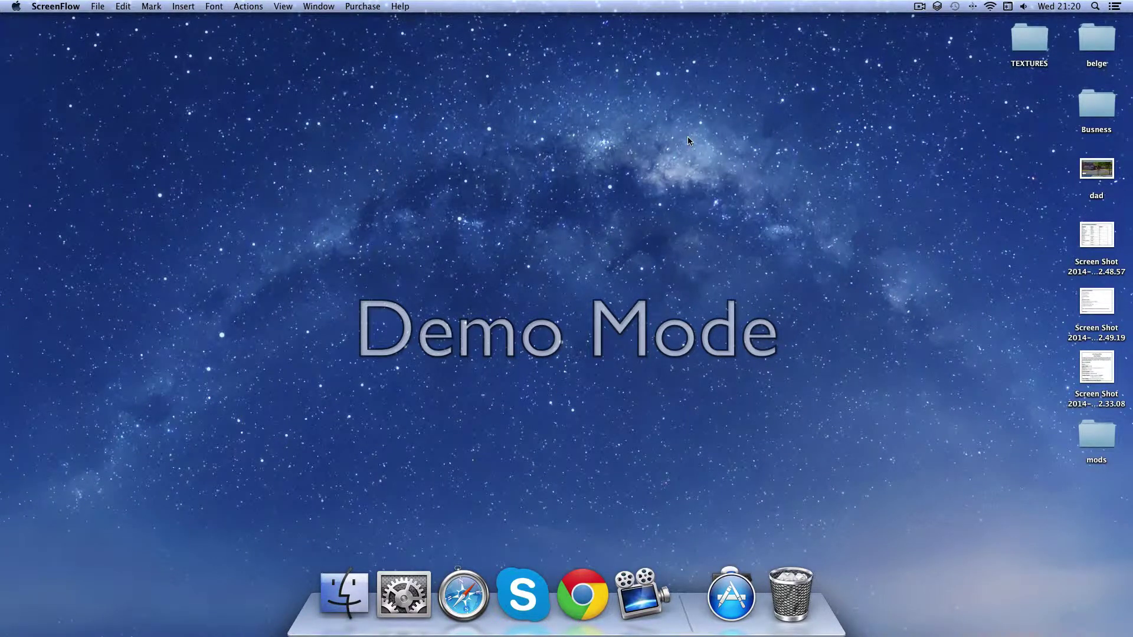
# - Open Google Chrome from the Dock, showing the Kovacic's Mod Pack download page
pyautogui.moveTo(872, 123)
pyautogui.mouseDown()
pyautogui.moveTo(460, 389)
pyautogui.moveTo(309, 399)
pyautogui.moveTo(558, 442)
pyautogui.mouseUp()
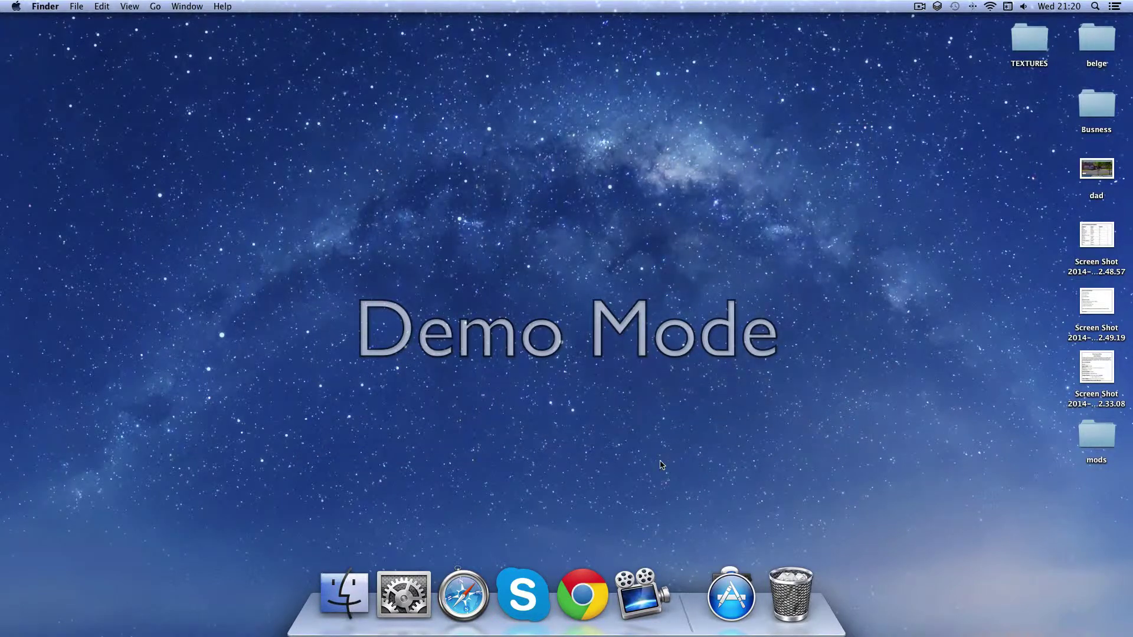
pyautogui.click(582, 593)
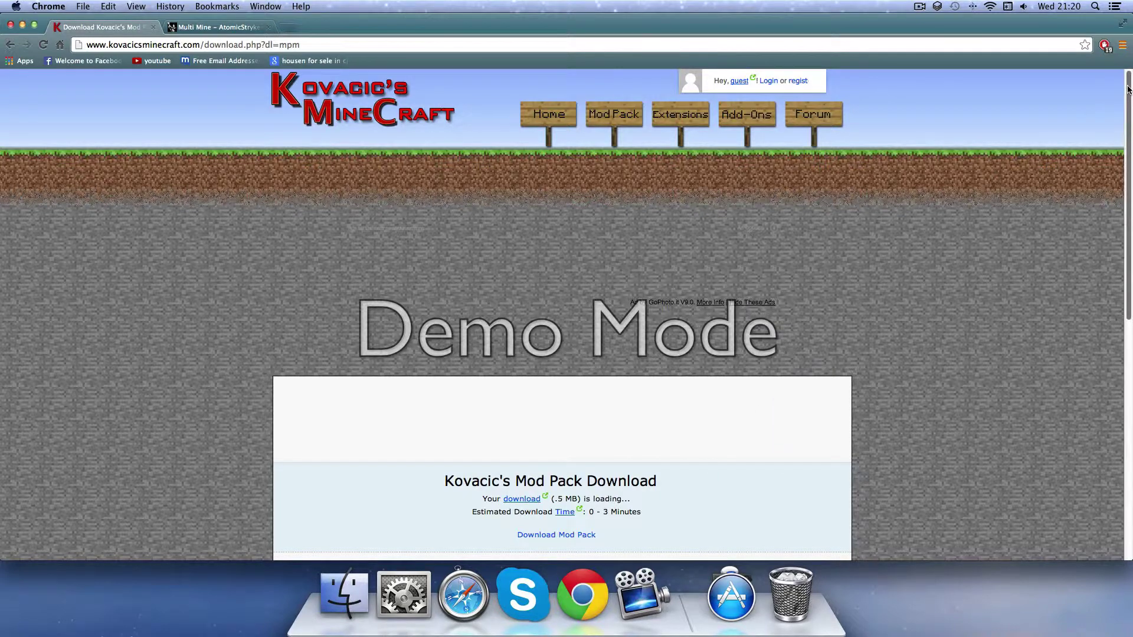
# - Scroll down the Kovacic page and start the Mod Pack download
pyautogui.moveTo(1128, 89)
pyautogui.mouseDown()
pyautogui.moveTo(1121, 193)
pyautogui.moveTo(1092, 212)
pyautogui.moveTo(972, 155)
pyautogui.moveTo(967, 168)
pyautogui.mouseUp()
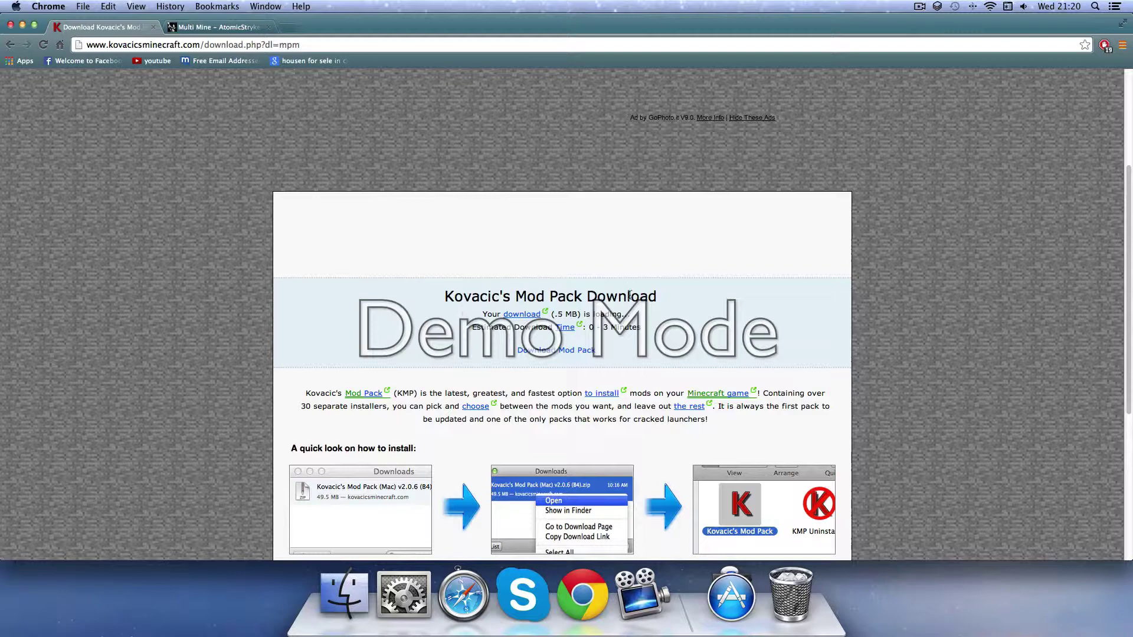
pyautogui.click(566, 352)
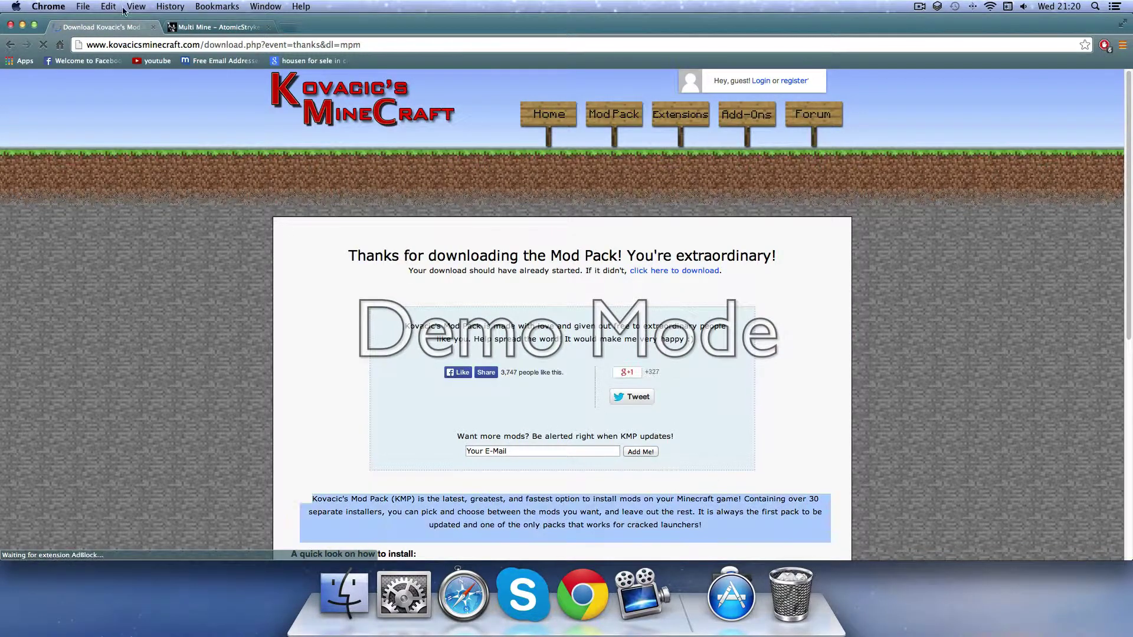
# - On the Multi Mine page, follow the Download link for Minecraft 1.7.2
pyautogui.click(215, 26)
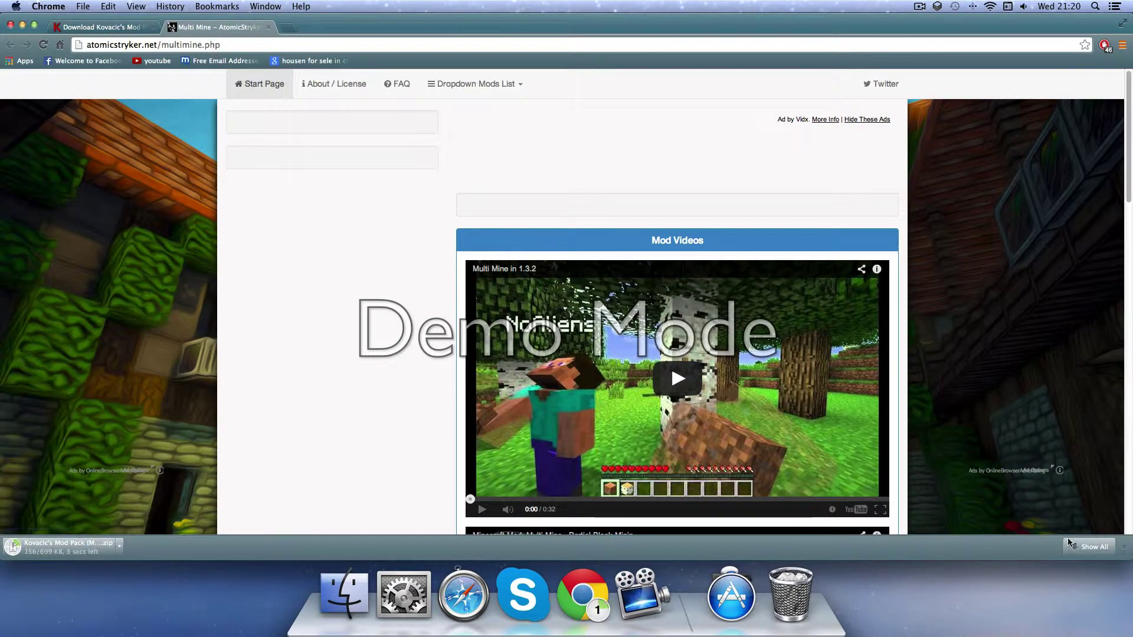
pyautogui.moveTo(1129, 185)
pyautogui.mouseDown()
pyautogui.moveTo(1115, 354)
pyautogui.moveTo(1056, 520)
pyautogui.moveTo(1007, 546)
pyautogui.mouseUp()
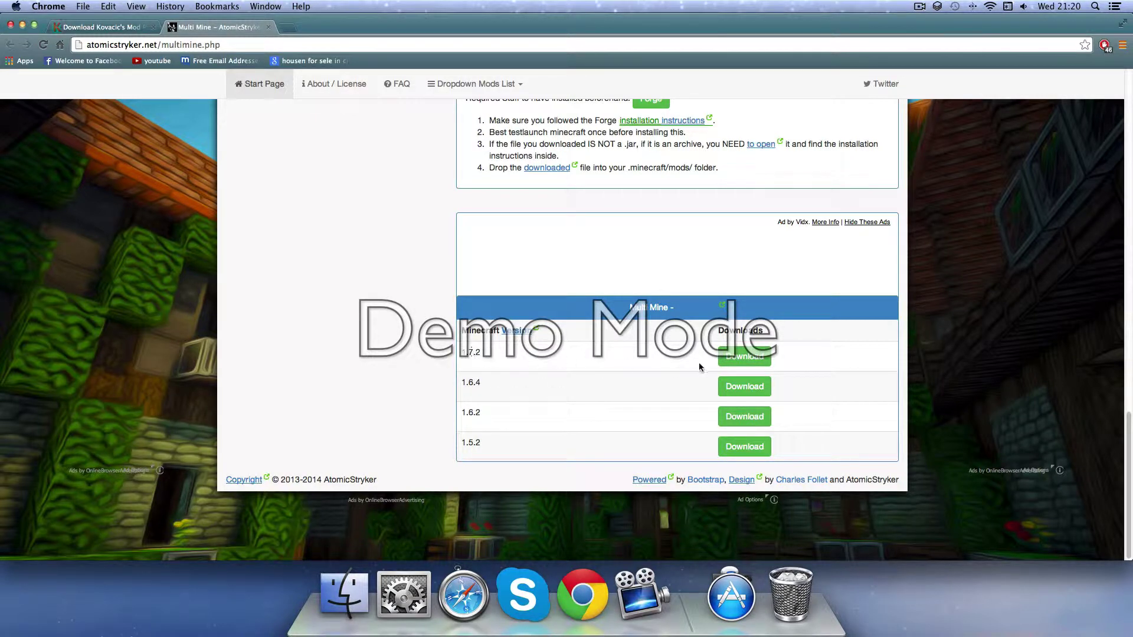
pyautogui.click(745, 357)
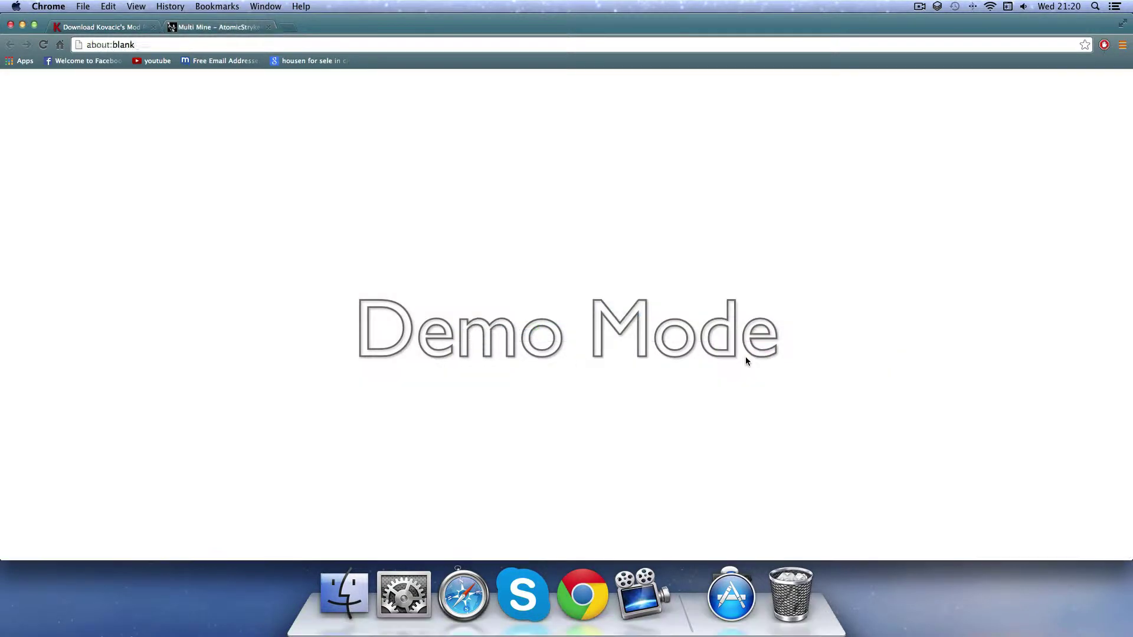
# - Close the Multi Mine and Kovacic tabs and the Chrome window
pyautogui.click(268, 27)
pyautogui.click(152, 25)
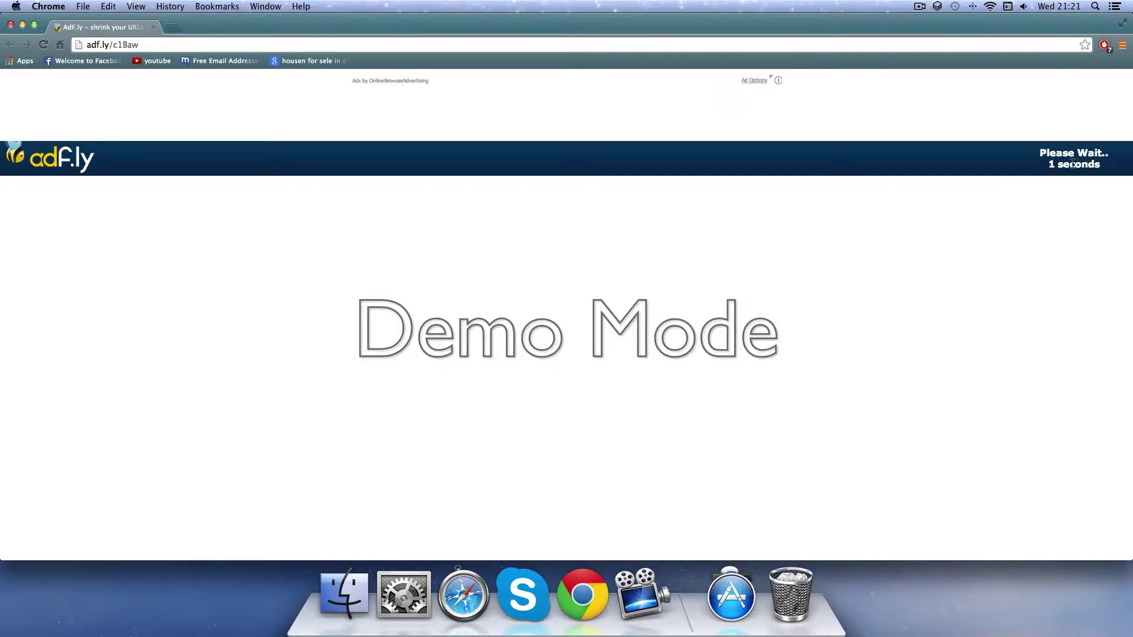
pyautogui.click(9, 25)
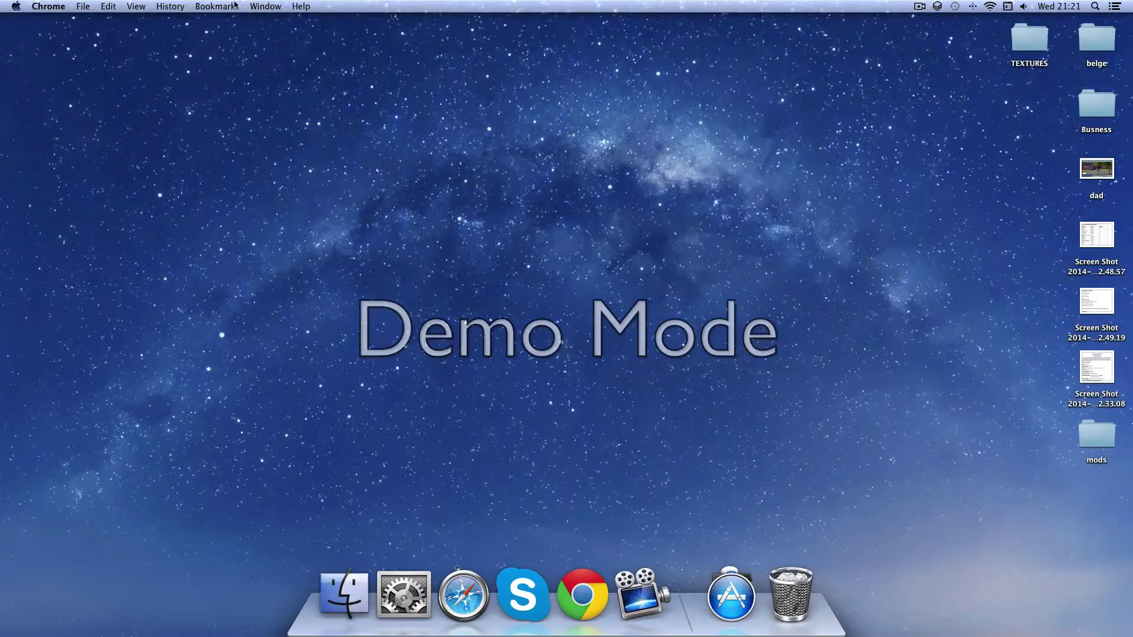
# - Move the Kovacic's Mod Pack and MultiMine_1.7.2 zips from Downloads to the desktop
pyautogui.click(344, 593)
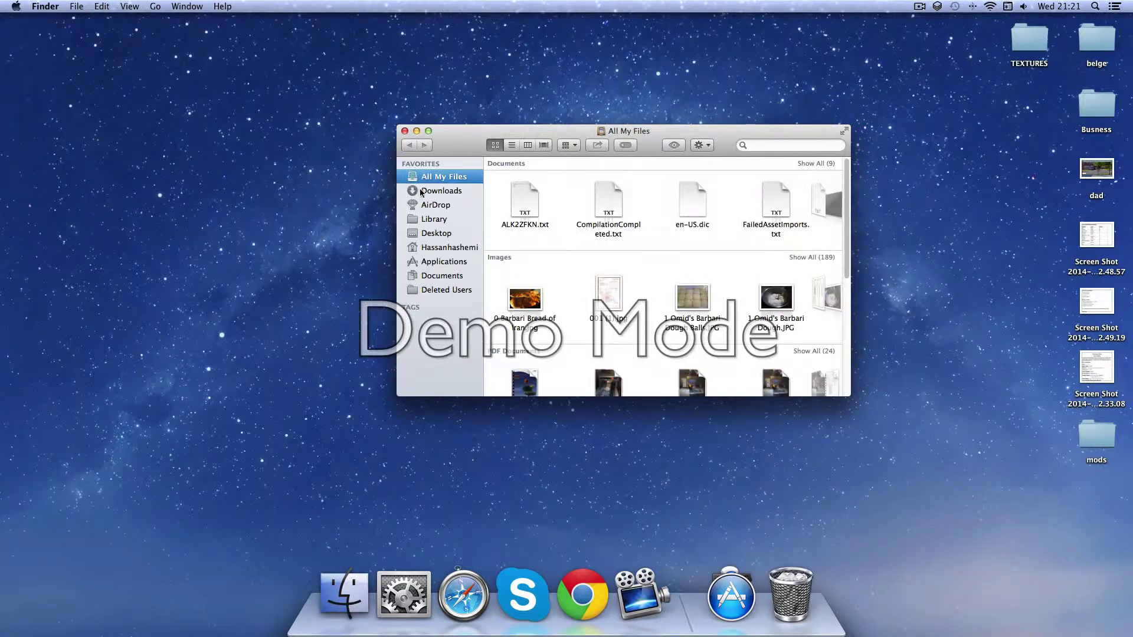
pyautogui.click(439, 191)
pyautogui.scroll(-3, 846, 186)
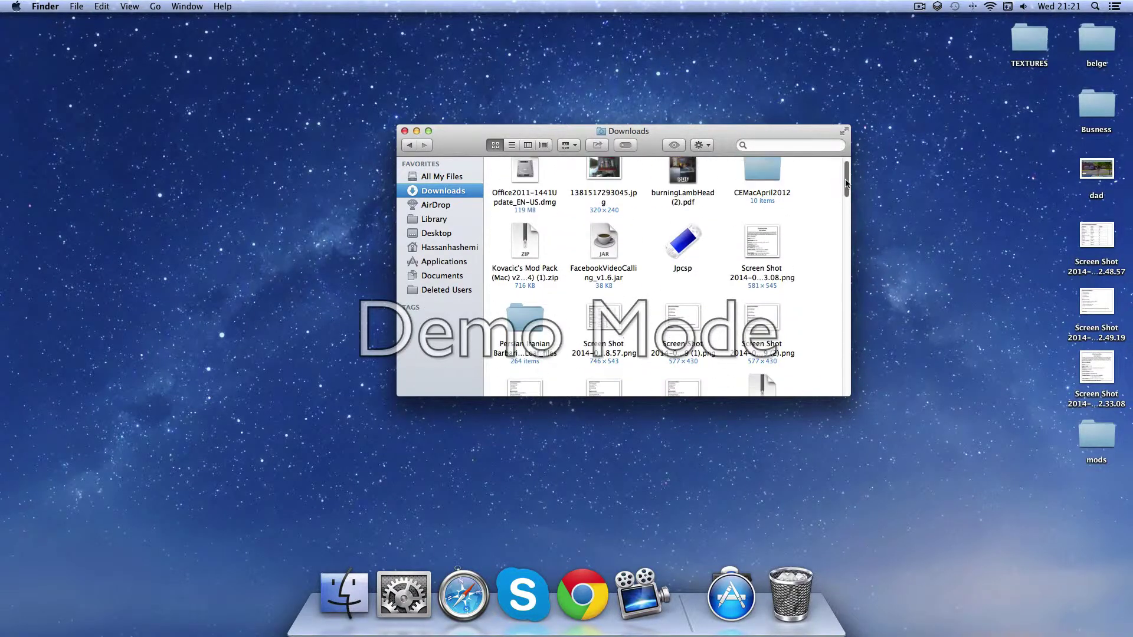
pyautogui.moveTo(770, 301); pyautogui.dragTo(940, 317)
pyautogui.click(524, 369)
pyautogui.moveTo(563, 408)
pyautogui.mouseDown()
pyautogui.moveTo(933, 322)
pyautogui.moveTo(878, 318)
pyautogui.mouseUp()
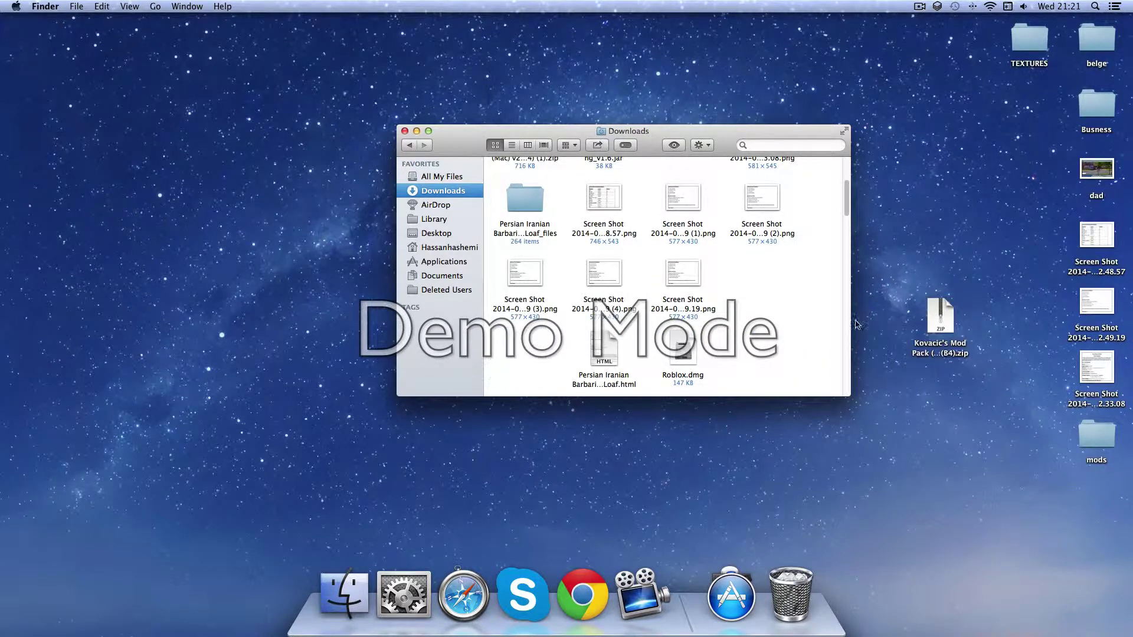
pyautogui.click(405, 131)
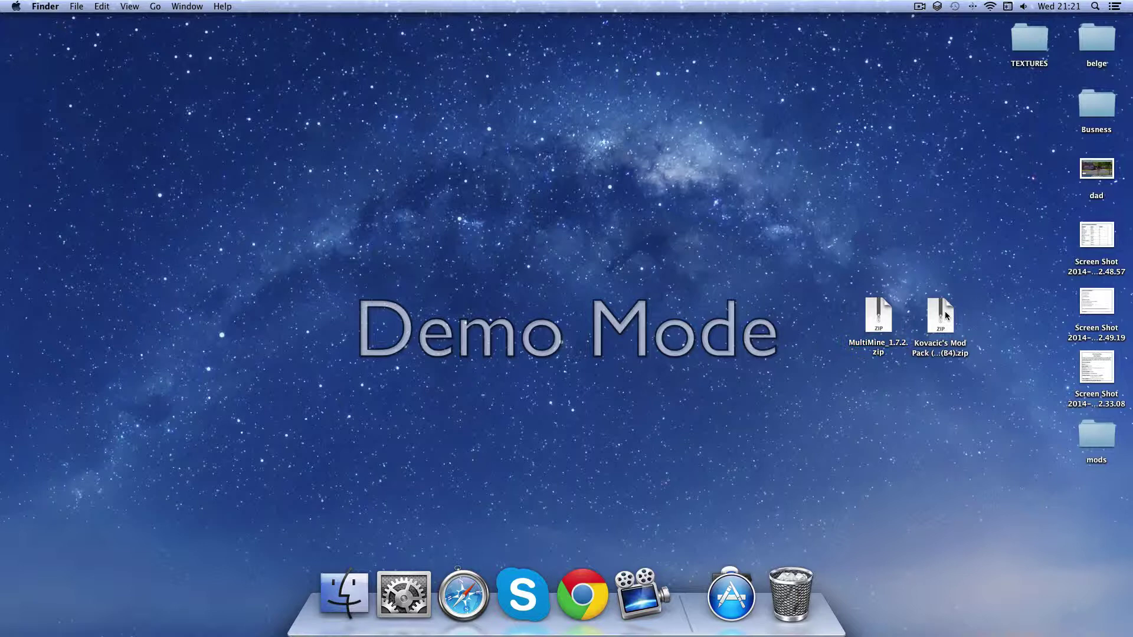
# - Extract both zips, trash the archives, and open the Kovacic's Mod Pack folder
pyautogui.doubleClick(942, 308)
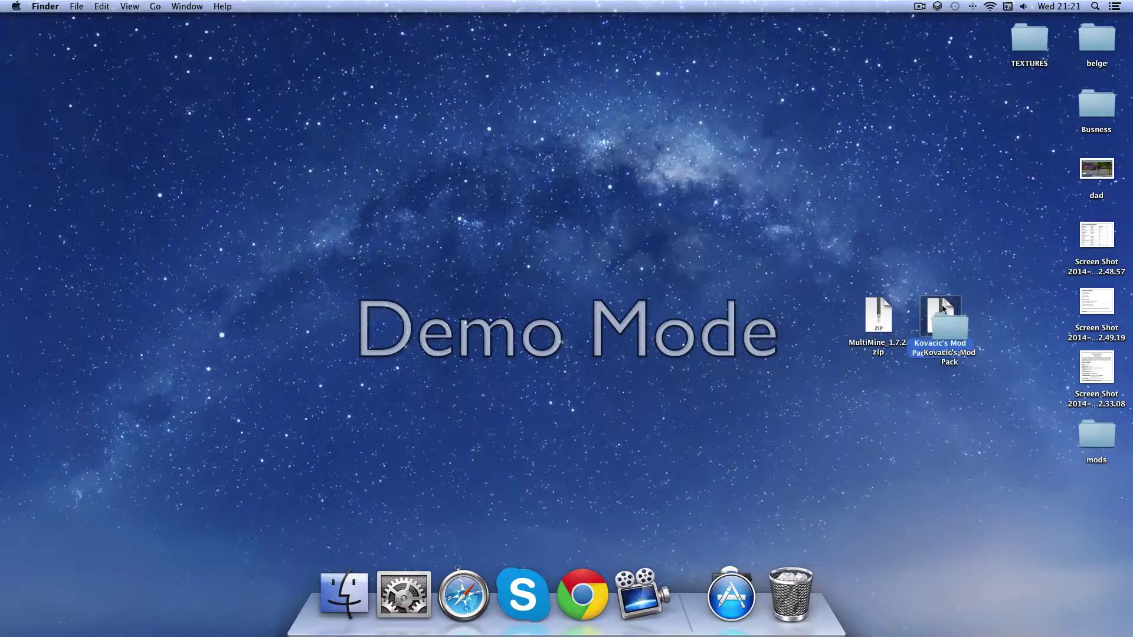
pyautogui.moveTo(942, 304)
pyautogui.mouseDown()
pyautogui.moveTo(927, 319)
pyautogui.moveTo(799, 338)
pyautogui.moveTo(722, 499)
pyautogui.moveTo(791, 531)
pyautogui.moveTo(792, 584)
pyautogui.mouseUp()
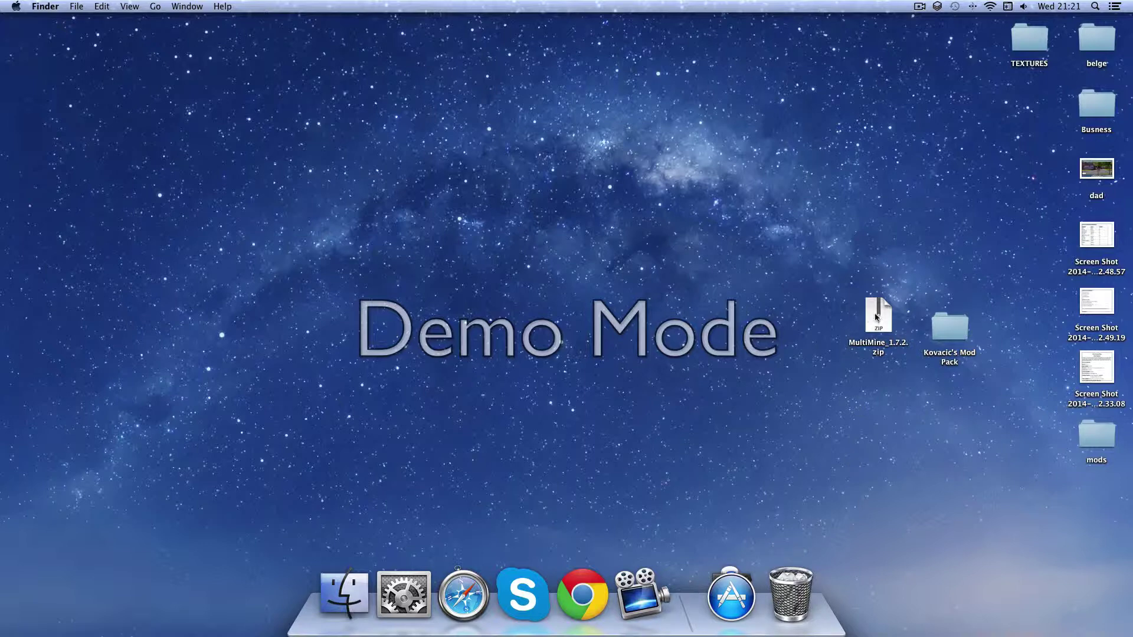
pyautogui.doubleClick(876, 320)
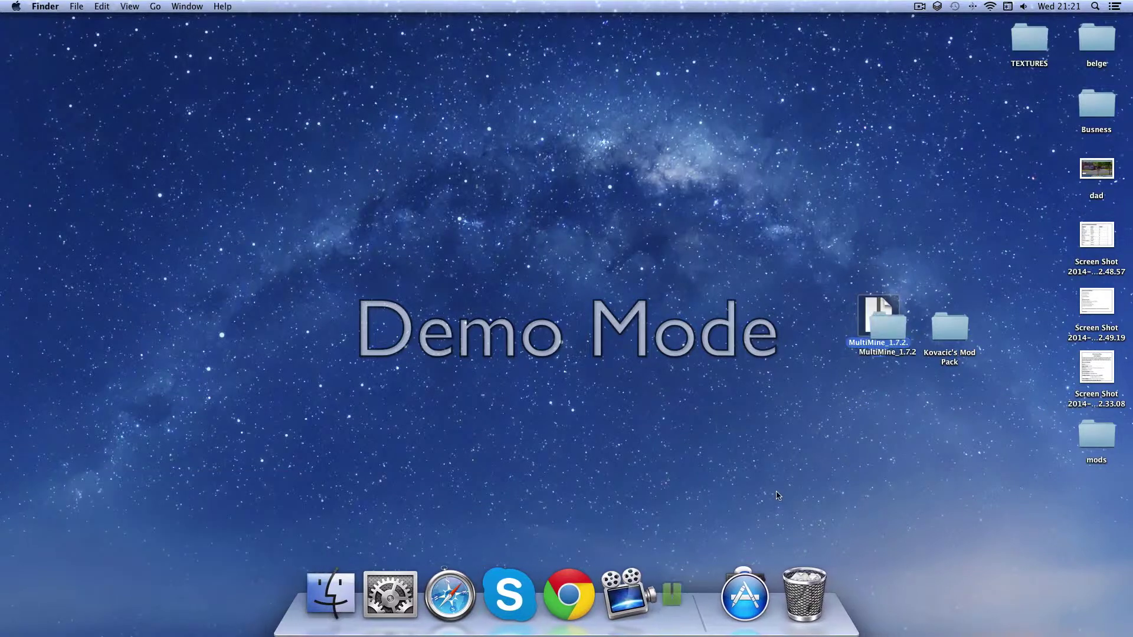
pyautogui.moveTo(875, 319)
pyautogui.mouseDown()
pyautogui.moveTo(831, 320)
pyautogui.moveTo(792, 588)
pyautogui.mouseUp()
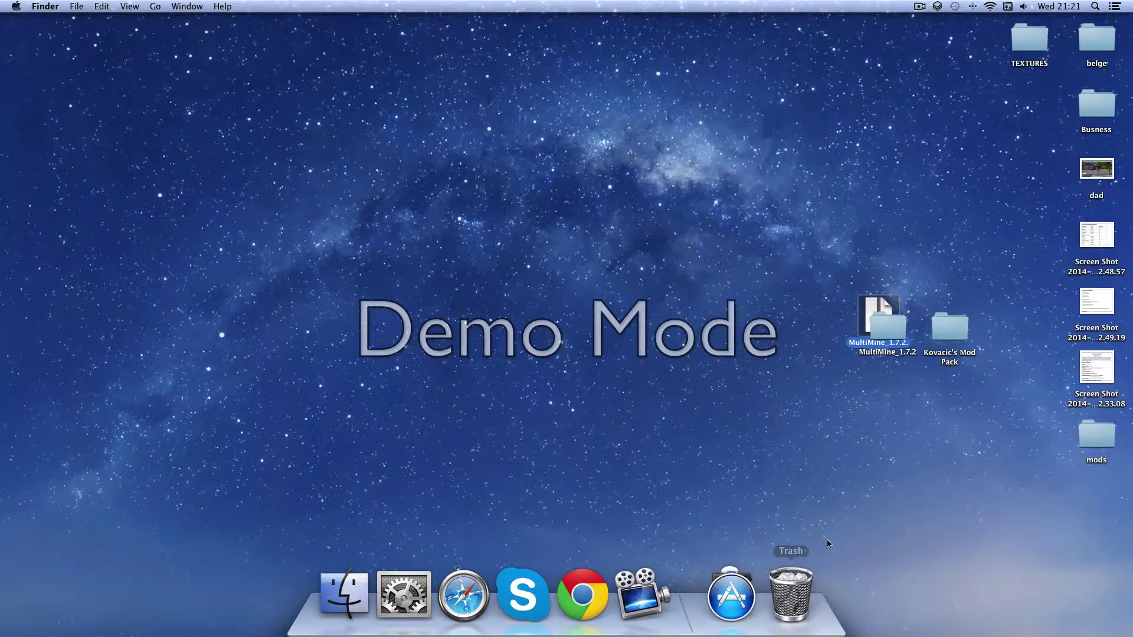
pyautogui.doubleClick(951, 332)
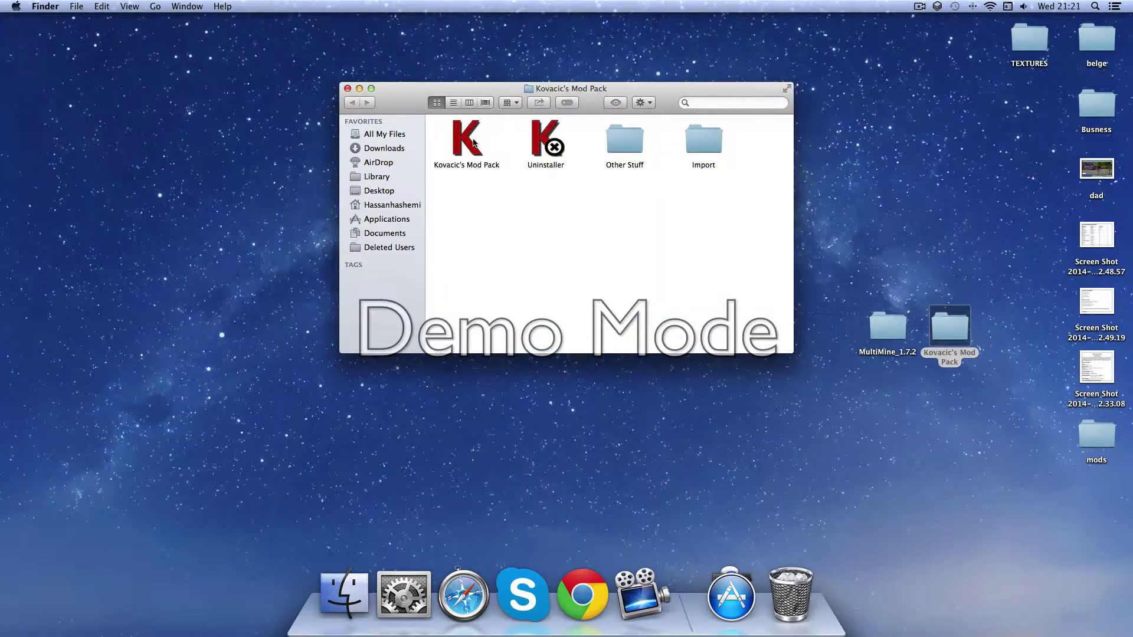
# - Run the Kovacic's Mod Pack installer for the current user with a Standard Install
pyautogui.doubleClick(464, 141)
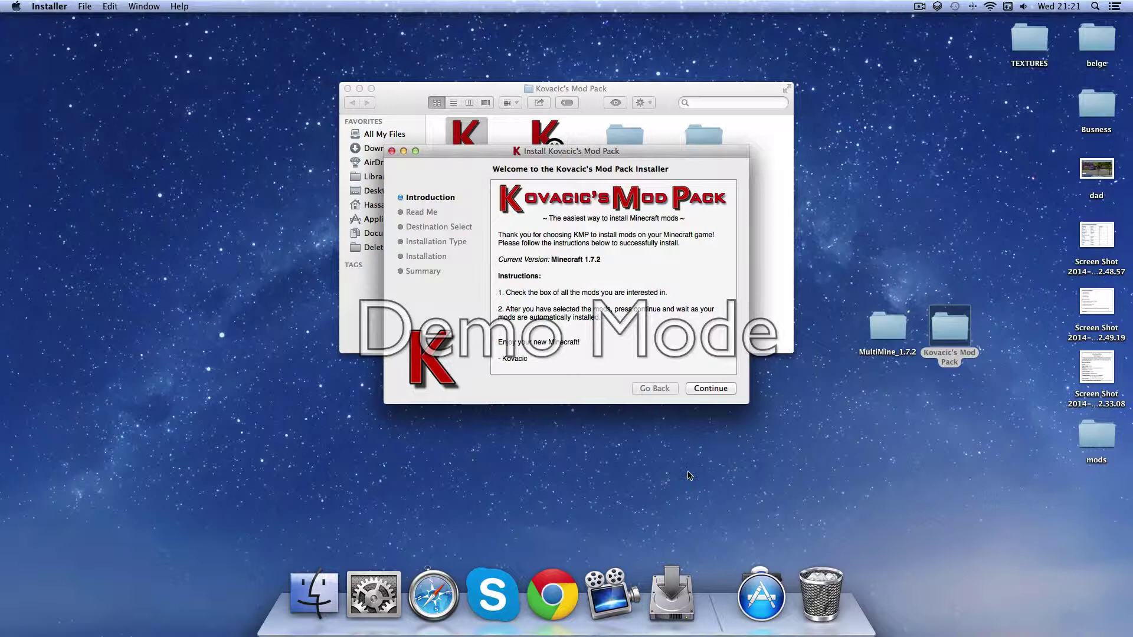
pyautogui.click(715, 389)
pyautogui.click(713, 387)
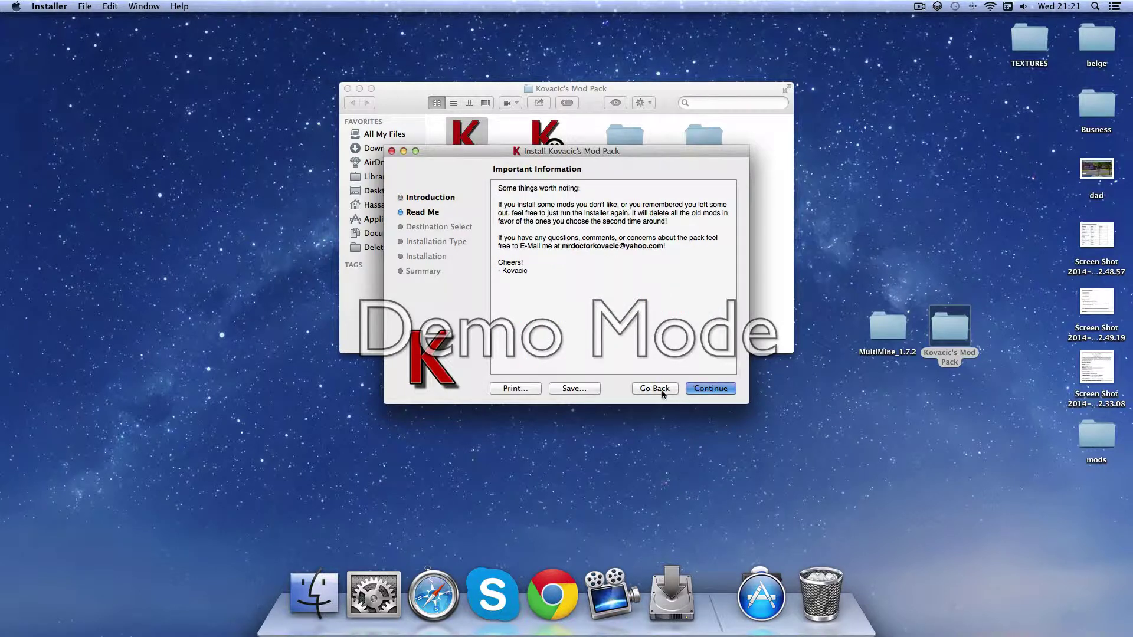
pyautogui.click(712, 389)
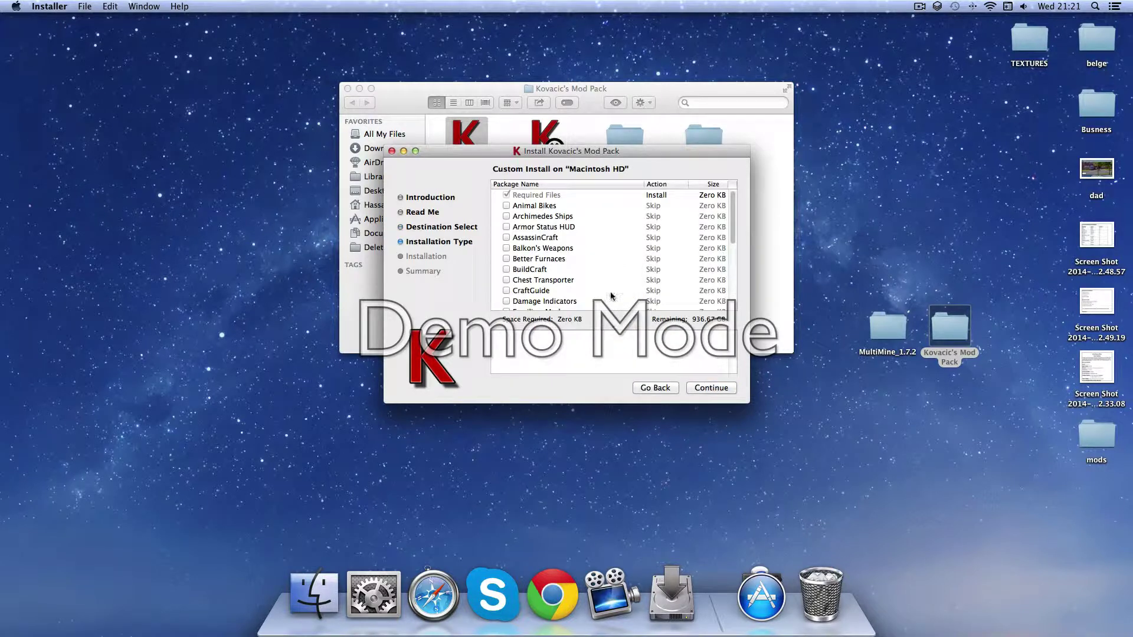
pyautogui.moveTo(732, 222)
pyautogui.mouseDown()
pyautogui.moveTo(732, 288)
pyautogui.moveTo(733, 210)
pyautogui.mouseUp()
pyautogui.scroll(-10, 736, 211)
pyautogui.scroll(10, 679, 192)
pyautogui.click(712, 389)
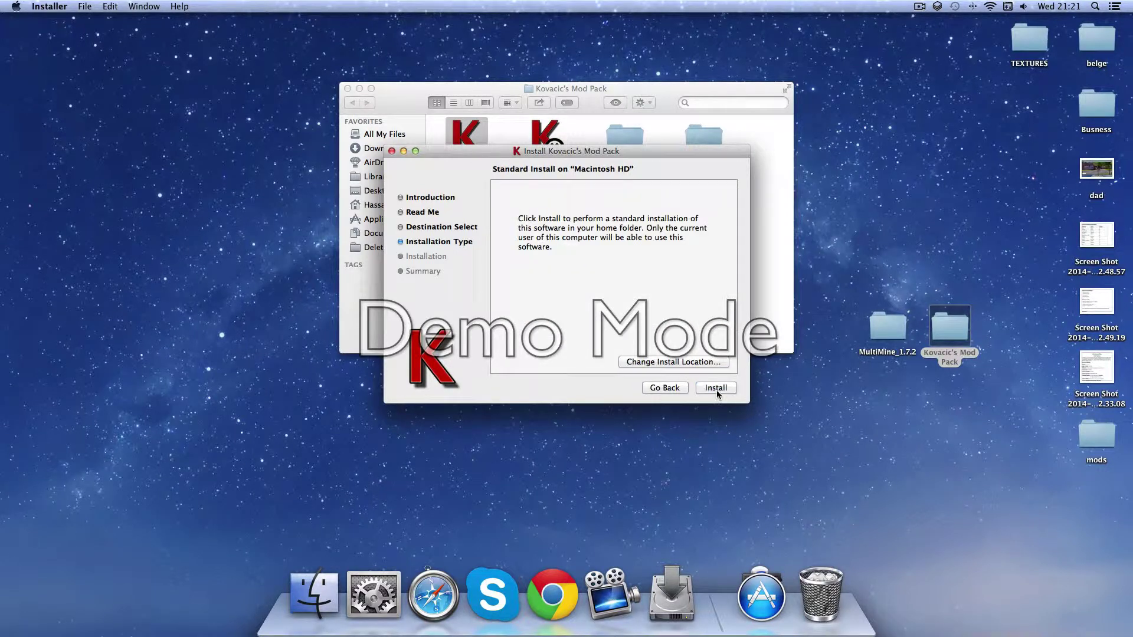
pyautogui.click(714, 391)
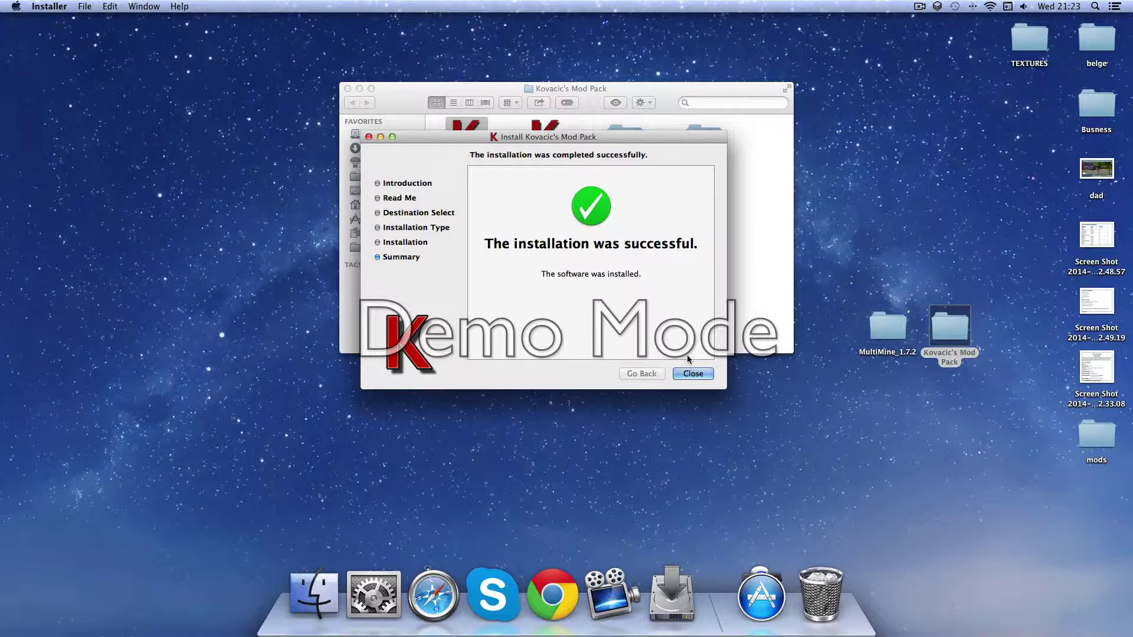
# - Close the installer and mod pack window, then browse to Library > Application Support > minecraft
pyautogui.click(688, 374)
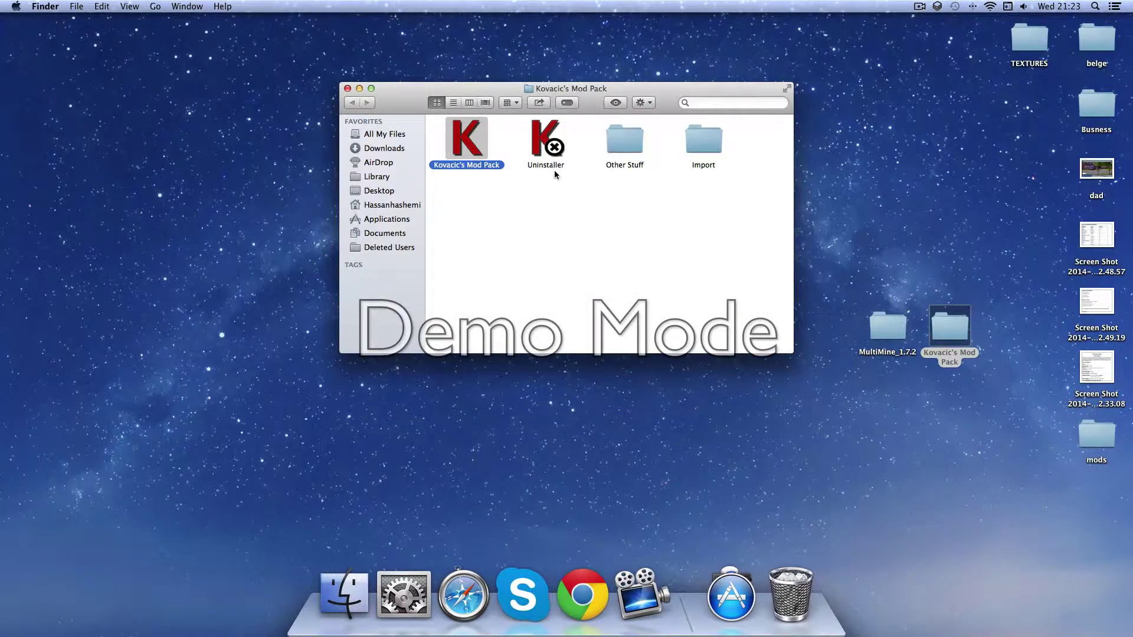
pyautogui.click(347, 89)
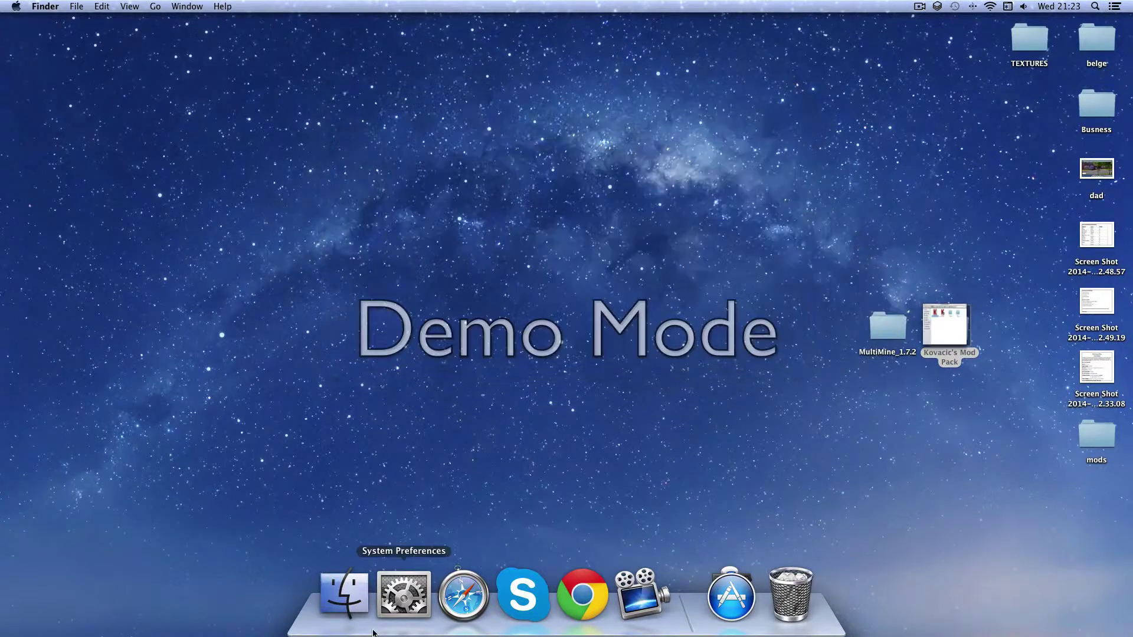
pyautogui.click(344, 593)
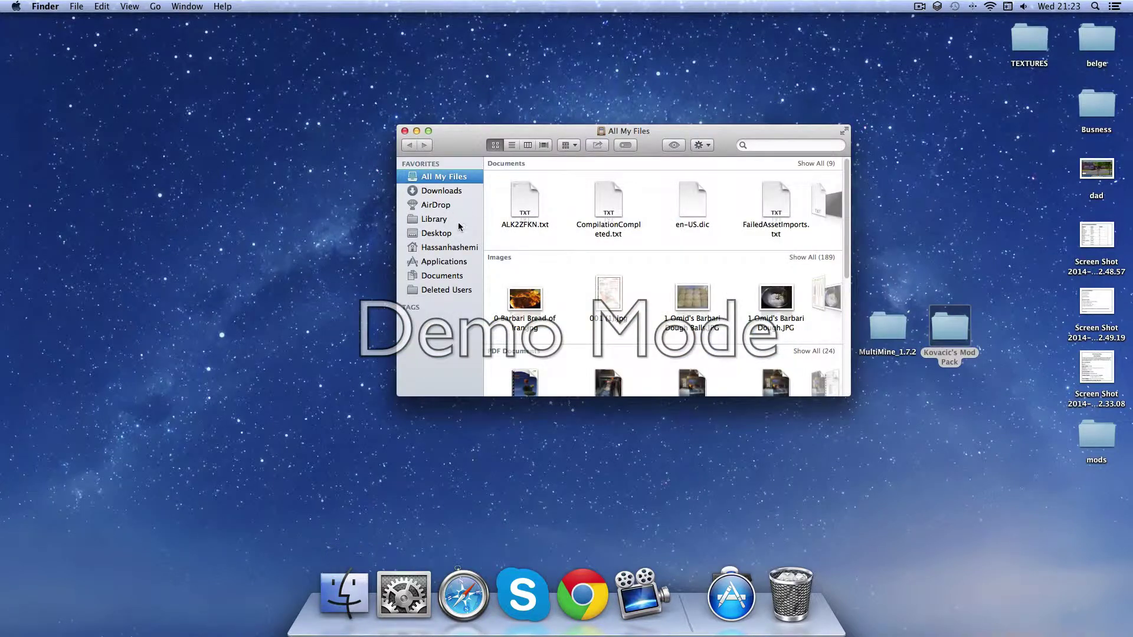
pyautogui.click(448, 219)
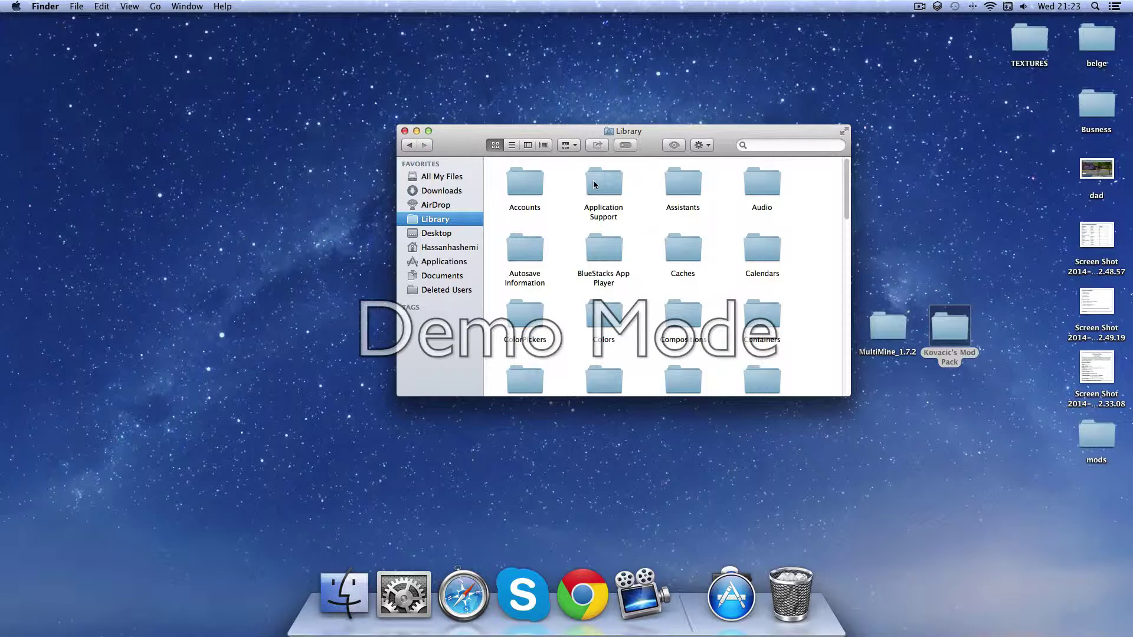
pyautogui.doubleClick(594, 181)
pyautogui.scroll(-5, 772, 279)
pyautogui.doubleClick(763, 248)
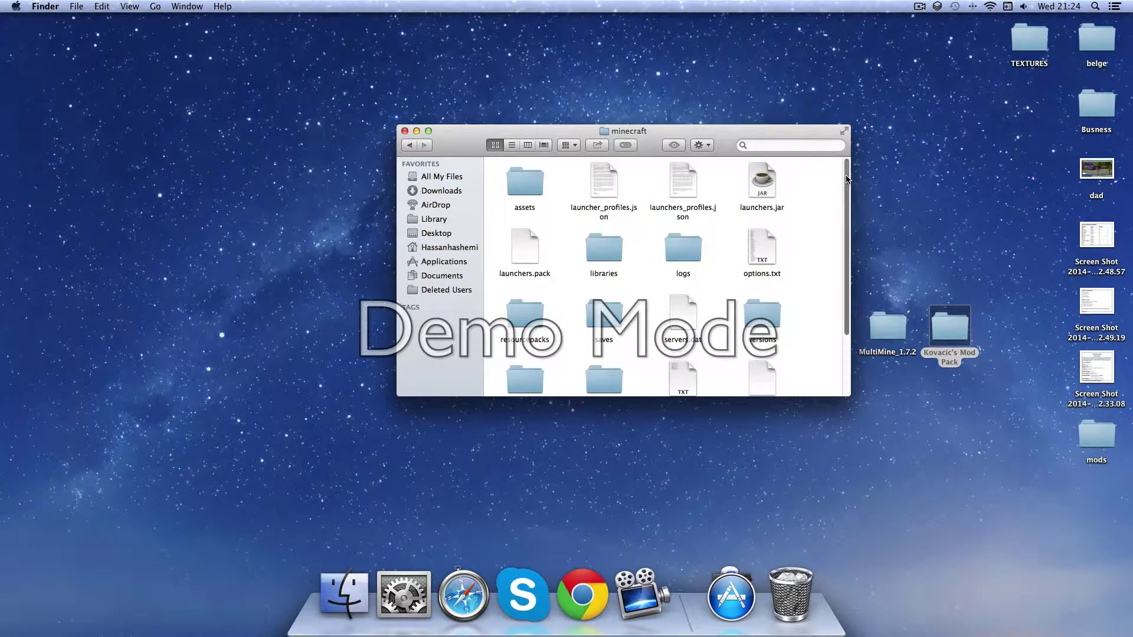
# - Move MultiMine-1.7.2.jar from the MultiMine_1.7.2 mods folder into minecraft/mods
pyautogui.scroll(-3, 834, 228)
pyautogui.scroll(-2, 833, 232)
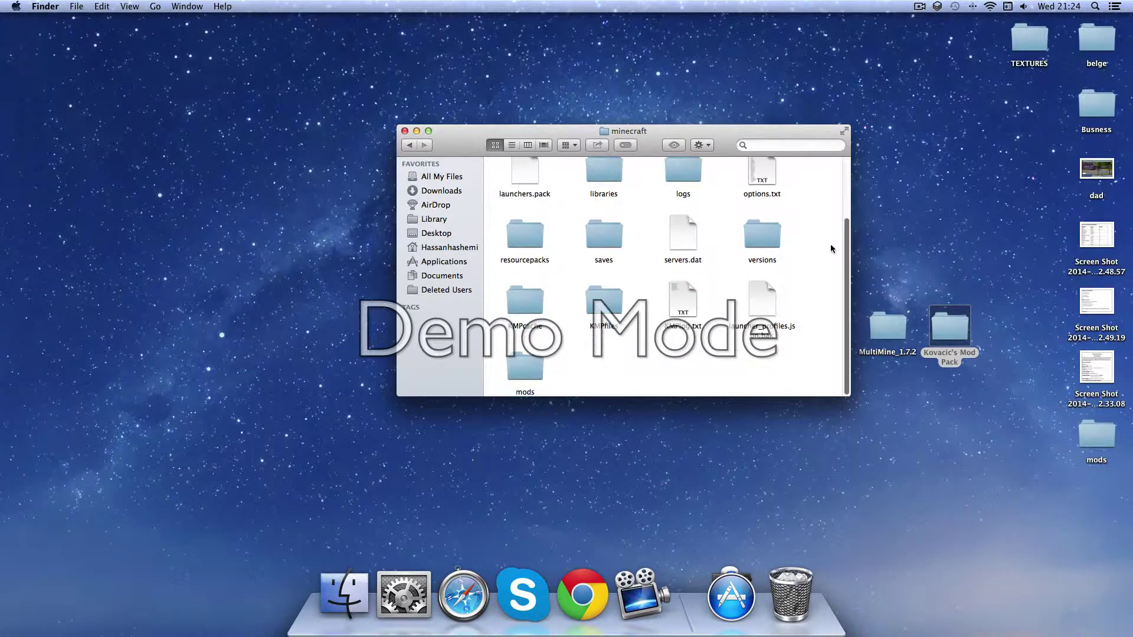
pyautogui.doubleClick(523, 367)
pyautogui.doubleClick(886, 326)
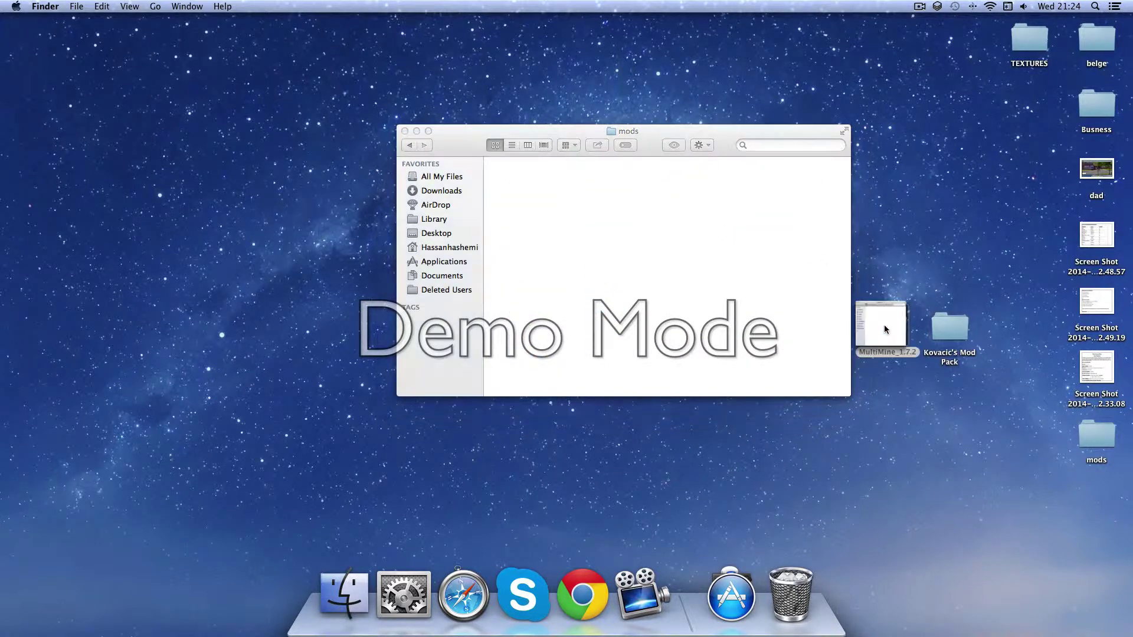
pyautogui.moveTo(466, 152)
pyautogui.mouseDown()
pyautogui.moveTo(667, 155)
pyautogui.moveTo(824, 209)
pyautogui.mouseUp()
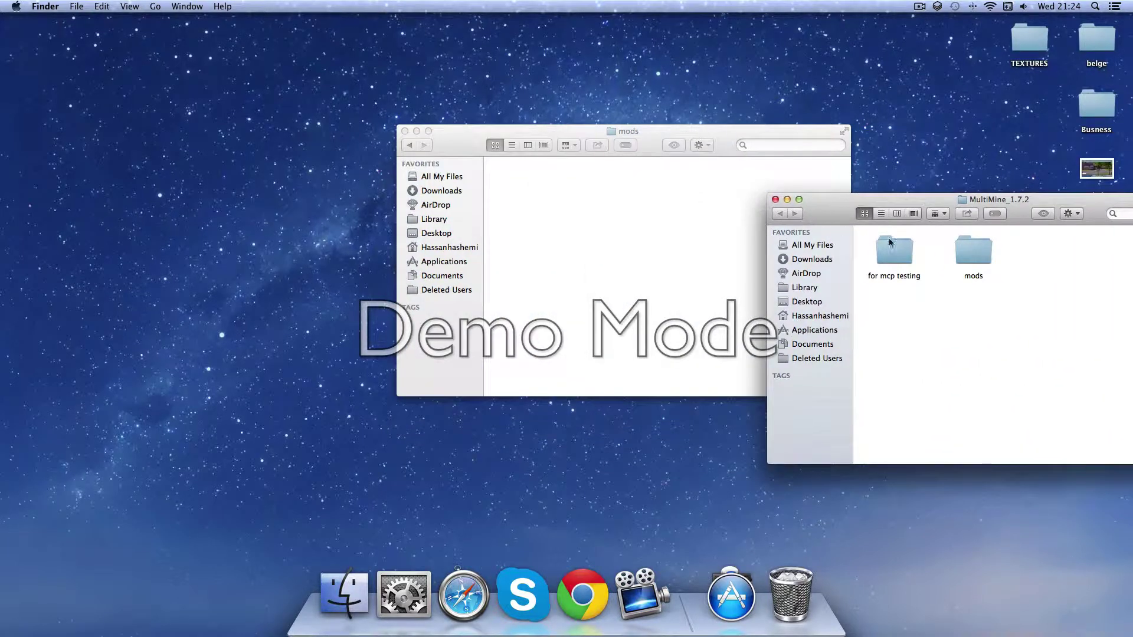
pyautogui.doubleClick(958, 259)
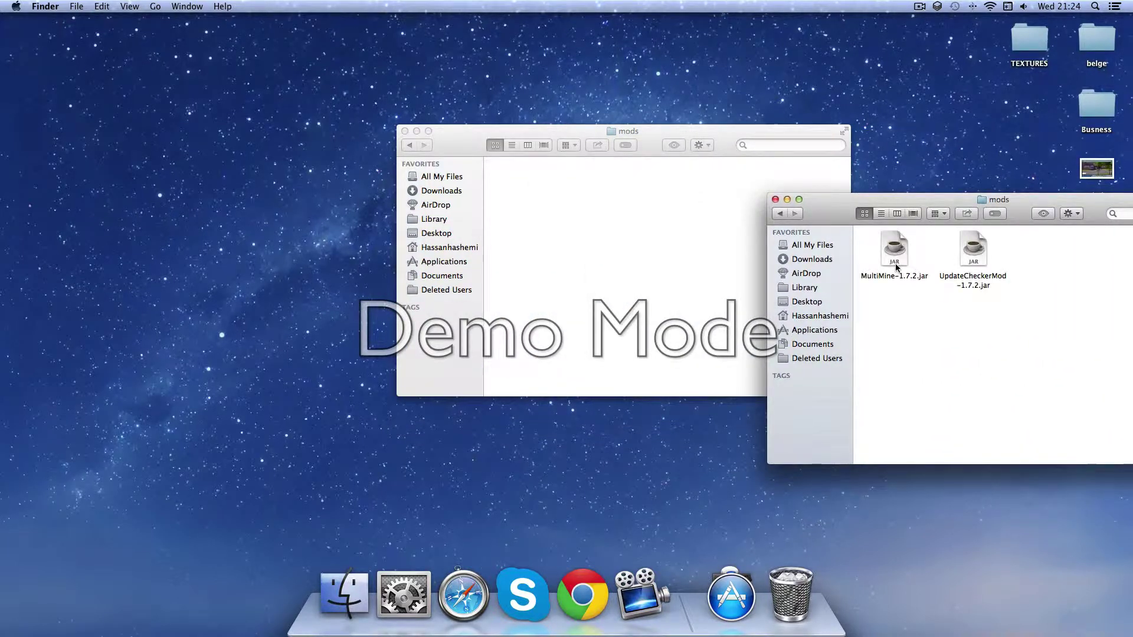
pyautogui.moveTo(911, 251)
pyautogui.mouseDown()
pyautogui.moveTo(512, 172)
pyautogui.moveTo(512, 187)
pyautogui.mouseUp()
# - Tidy the icons in the game's mods folder and close both Finder windows
pyautogui.rightClick(591, 203)
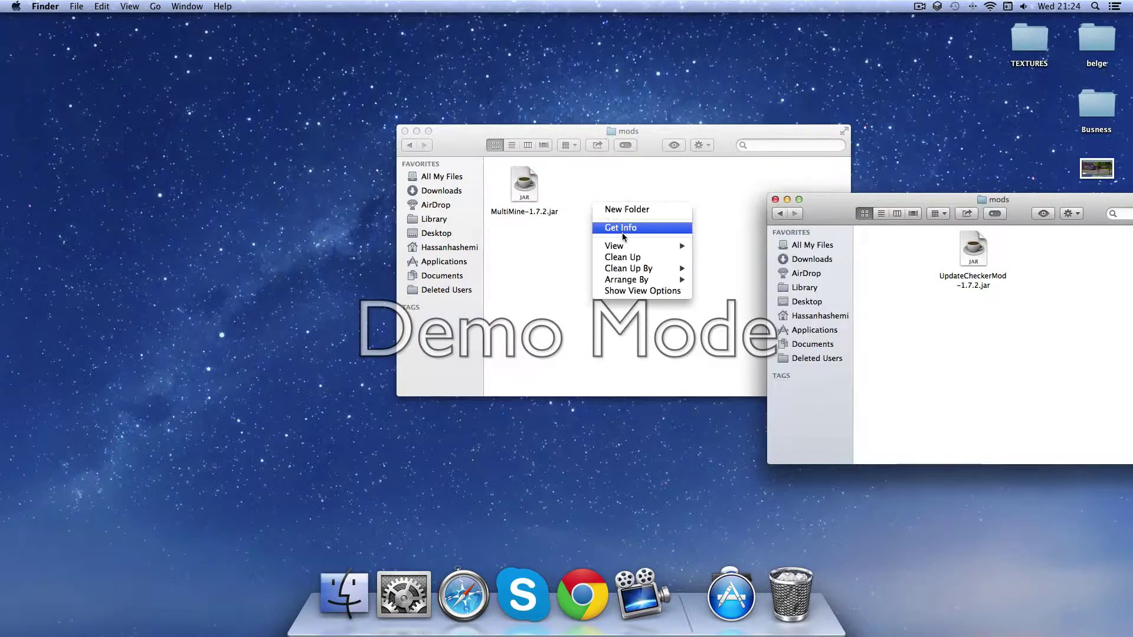
pyautogui.click(629, 255)
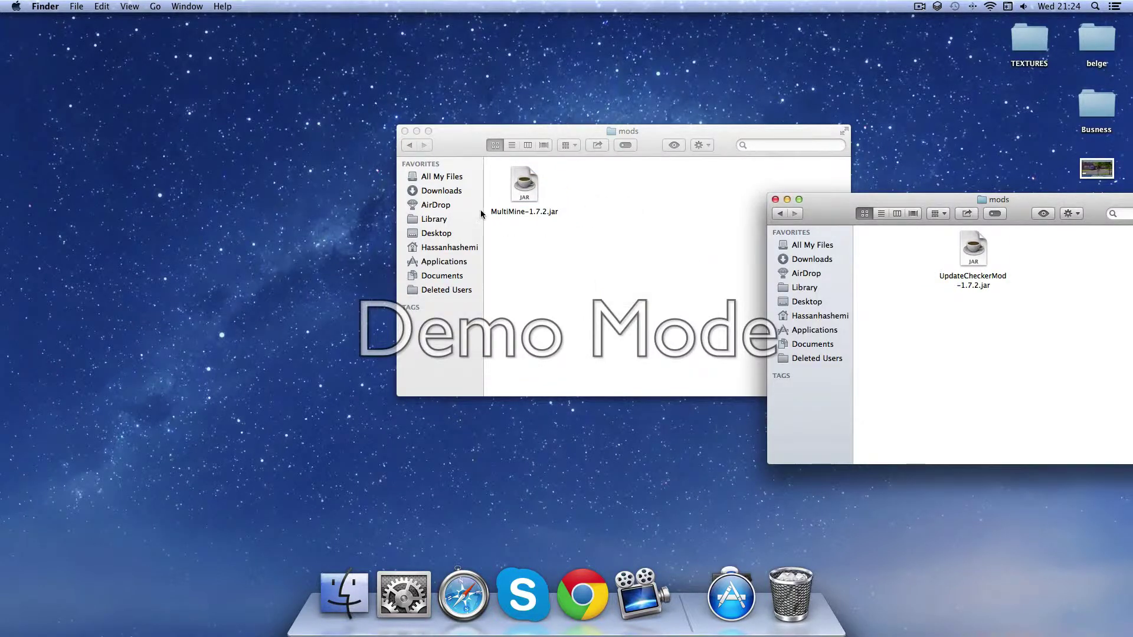
pyautogui.click(526, 222)
pyautogui.click(408, 145)
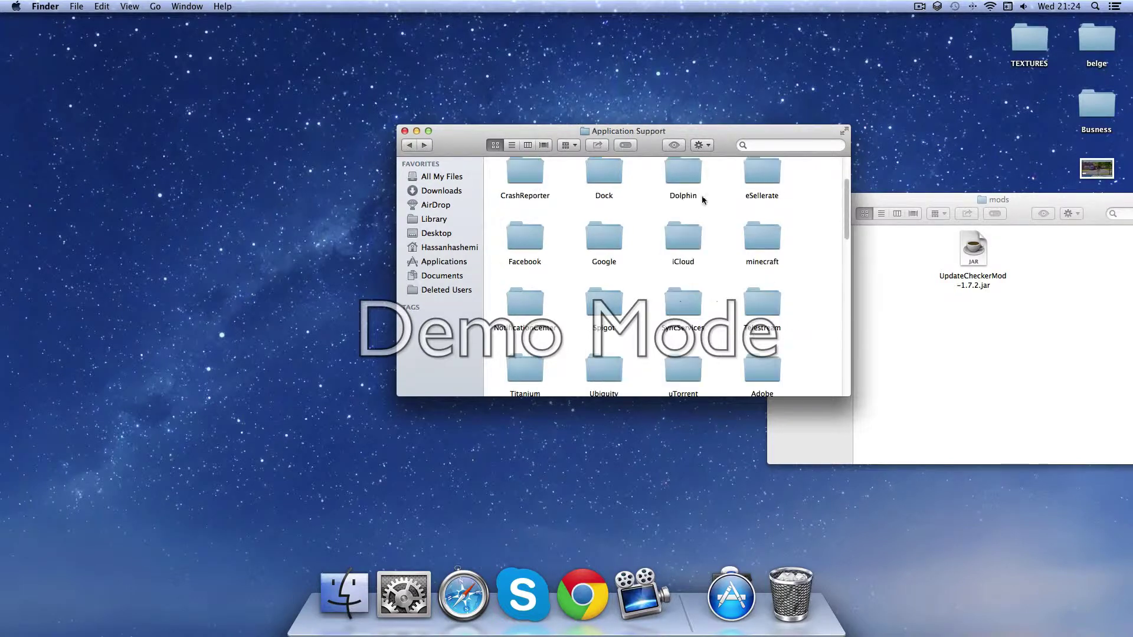
pyautogui.click(903, 201)
pyautogui.click(776, 200)
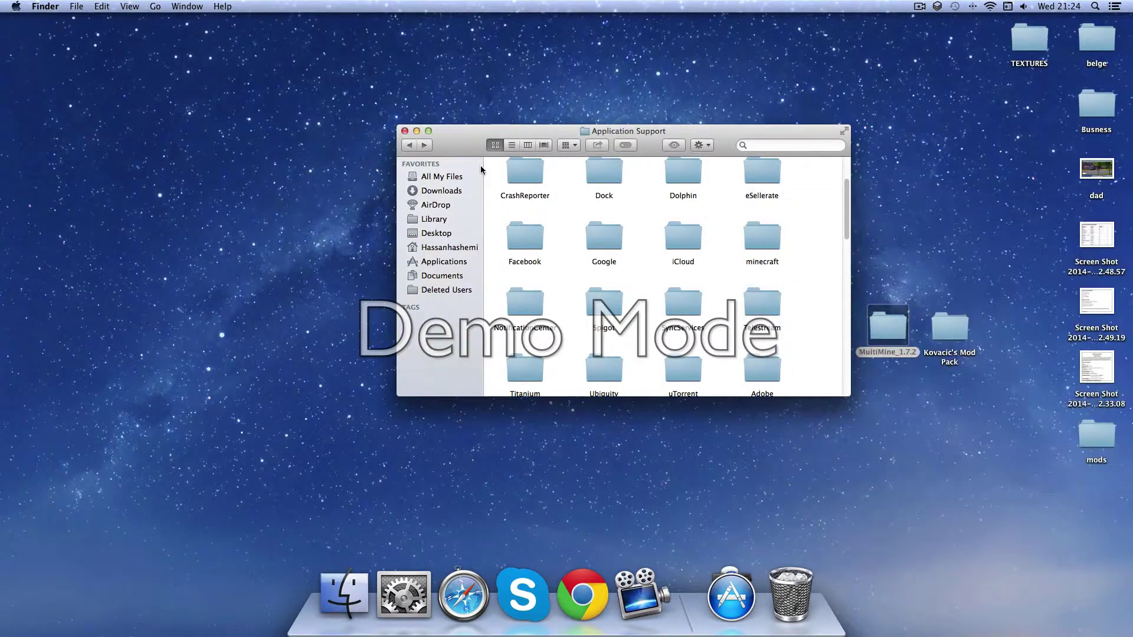
pyautogui.click(415, 149)
pyautogui.click(405, 131)
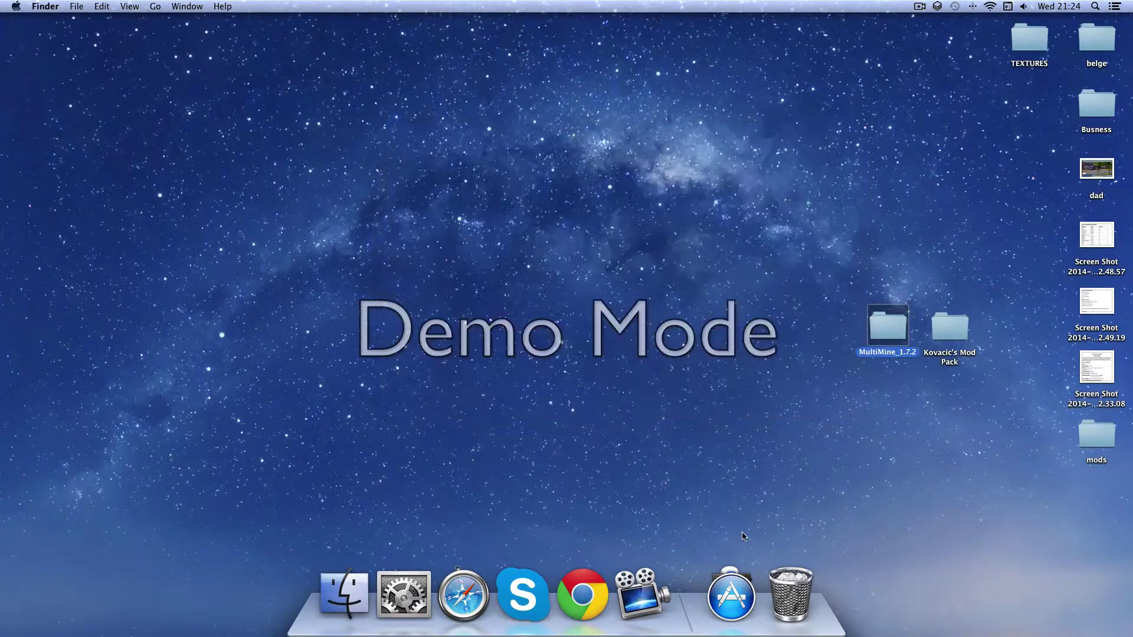
# - Set the Minecraft profile's version to release KMP-v2.1.0 and save the profile
pyautogui.click(456, 492)
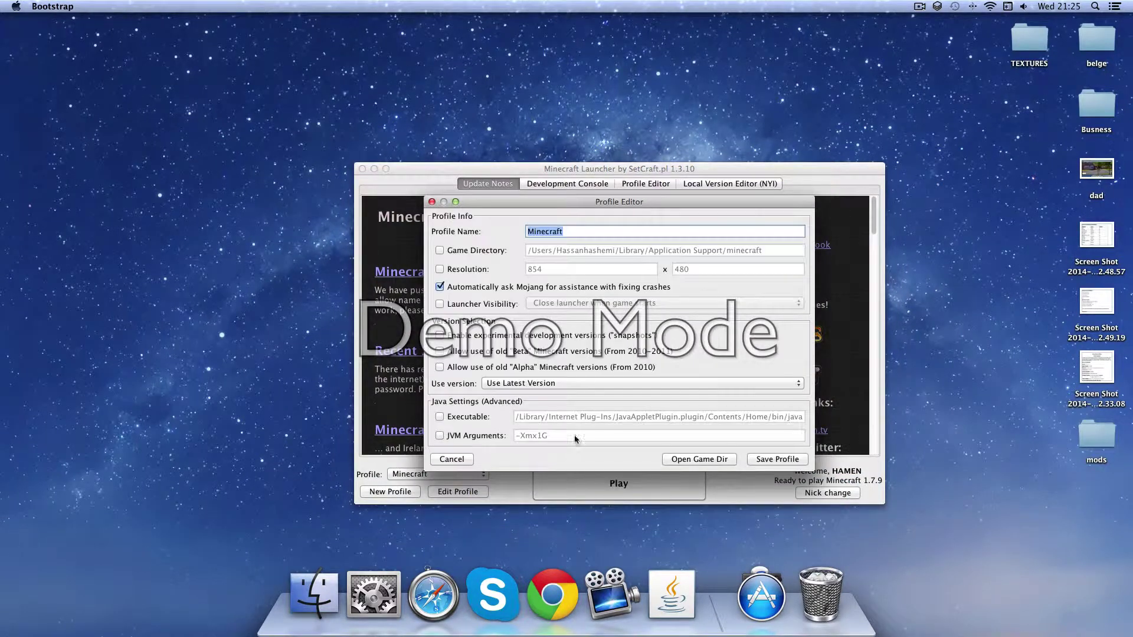
pyautogui.click(557, 384)
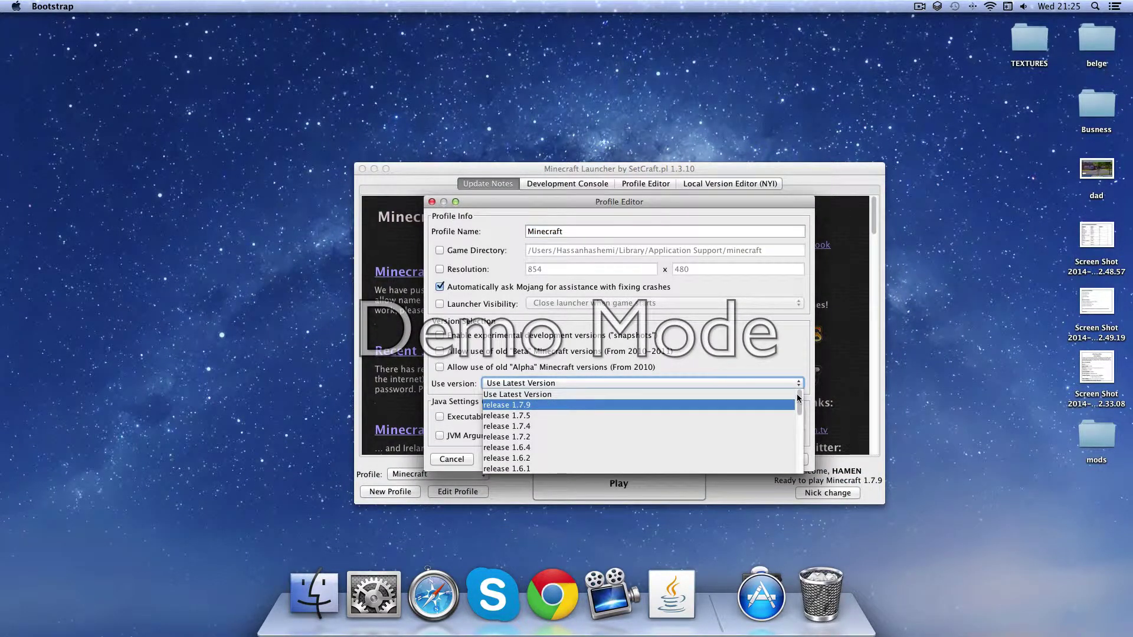
pyautogui.moveTo(800, 396); pyautogui.dragTo(799, 462)
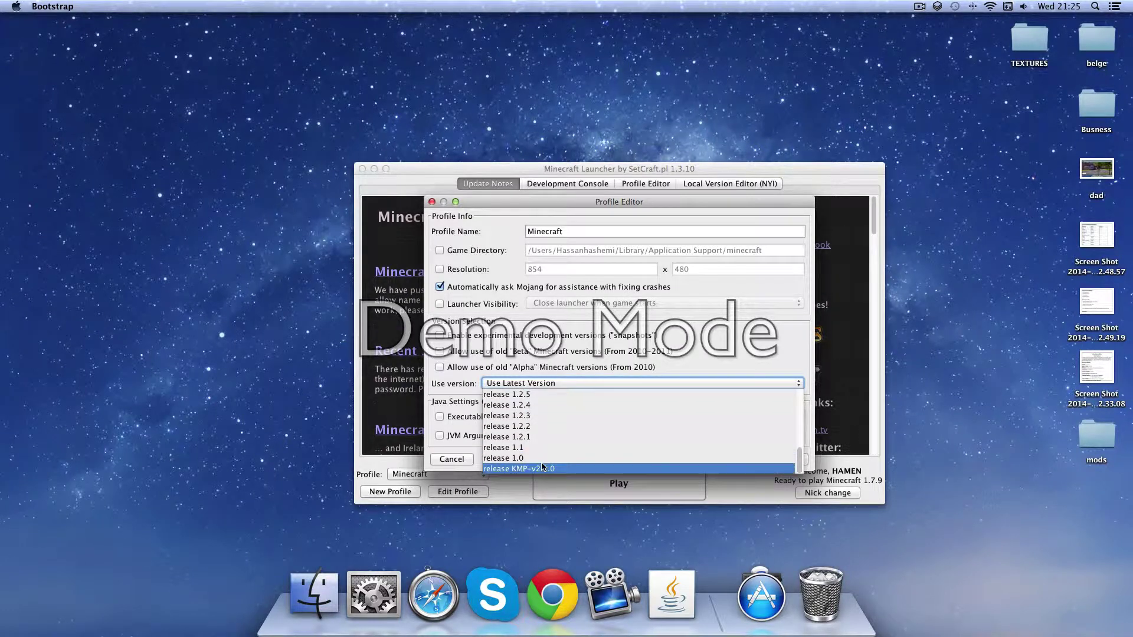
pyautogui.click(541, 469)
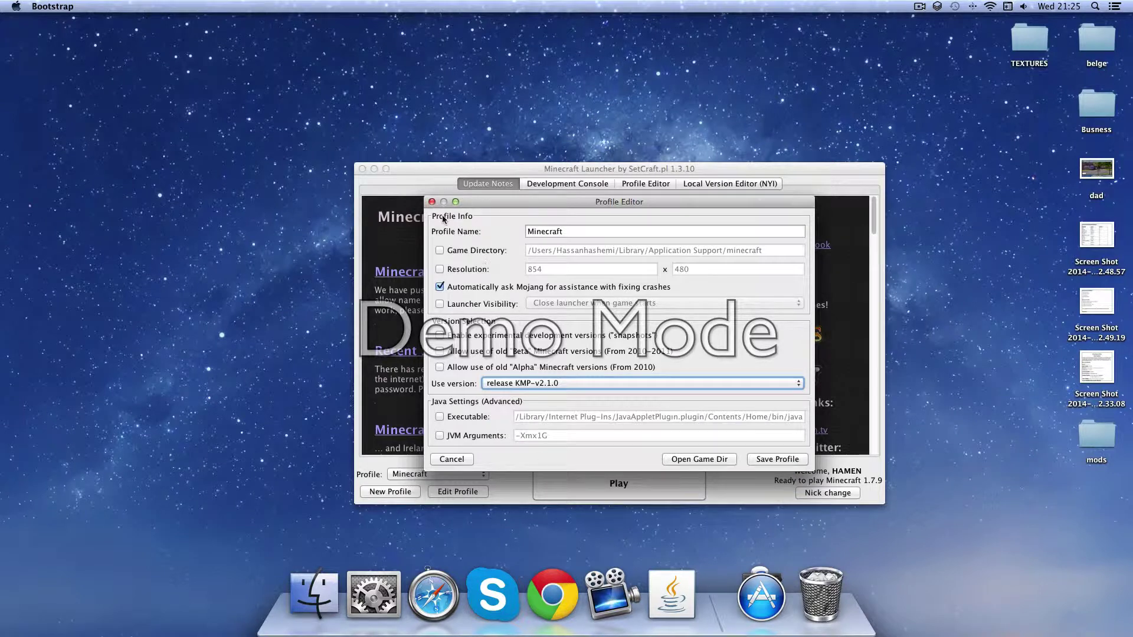
pyautogui.click(781, 460)
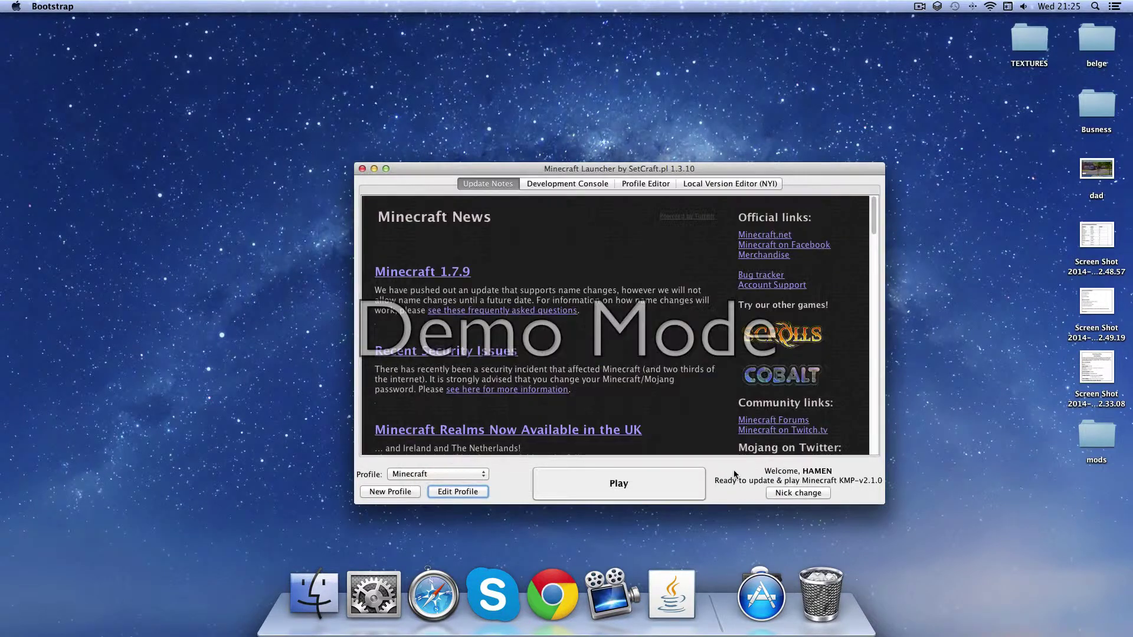
# - Launch Minecraft 1.7.2 from the launcher and make the game window taller
pyautogui.click(643, 487)
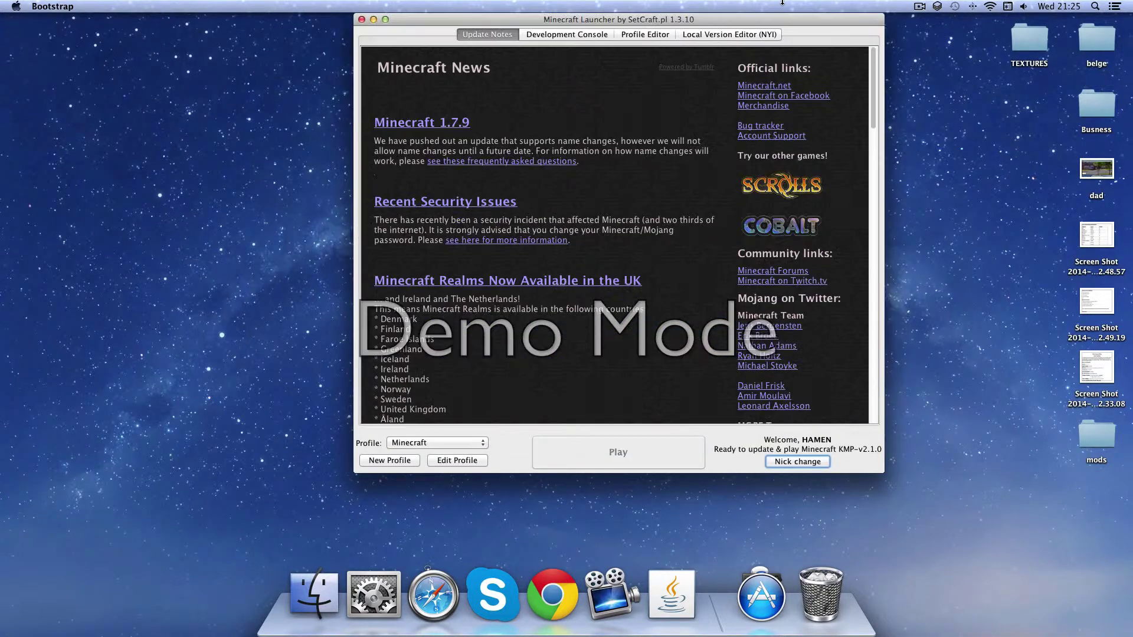
pyautogui.moveTo(740, 24)
pyautogui.mouseDown()
pyautogui.moveTo(740, 190)
pyautogui.moveTo(709, 469)
pyautogui.mouseUp()
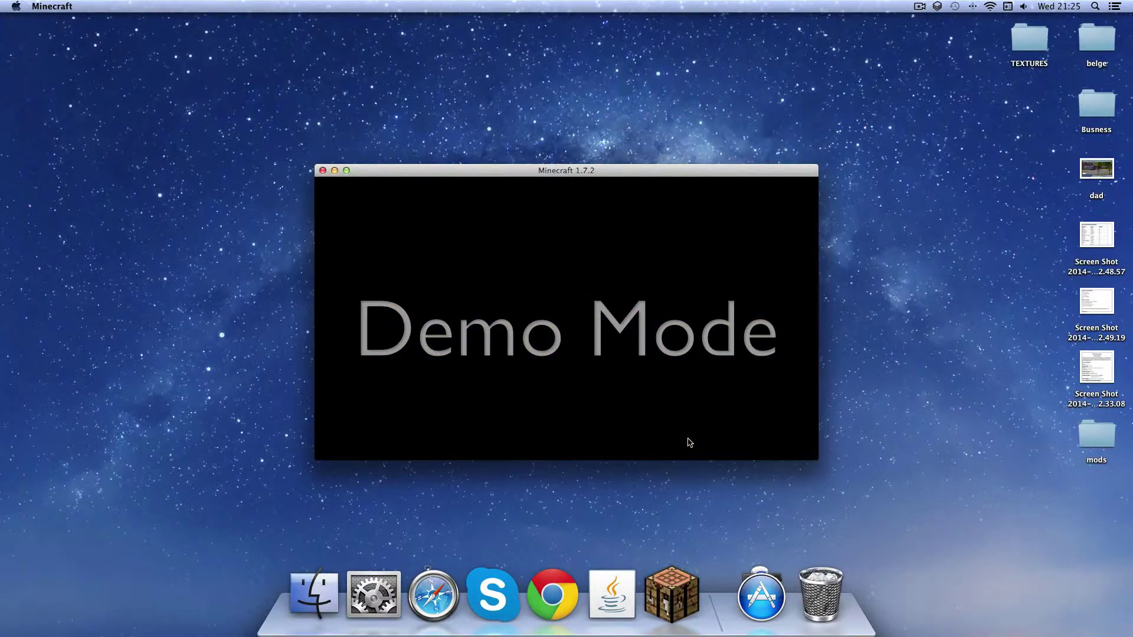
pyautogui.moveTo(628, 166)
pyautogui.mouseDown()
pyautogui.moveTo(665, 2)
pyautogui.moveTo(646, 89)
pyautogui.moveTo(637, 439)
pyautogui.moveTo(623, 13)
pyautogui.moveTo(611, 194)
pyautogui.moveTo(625, 147)
pyautogui.moveTo(725, 155)
pyautogui.moveTo(576, 148)
pyautogui.moveTo(682, 163)
pyautogui.mouseUp()
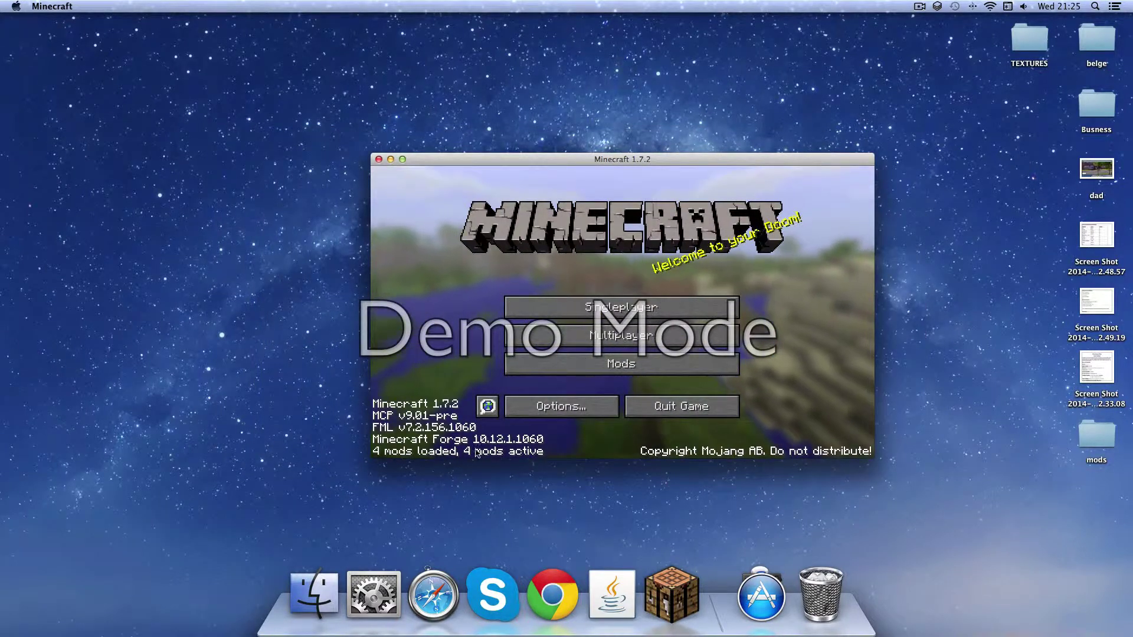
# - Confirm Multi Mine appears in the loaded mods list
pyautogui.click(590, 363)
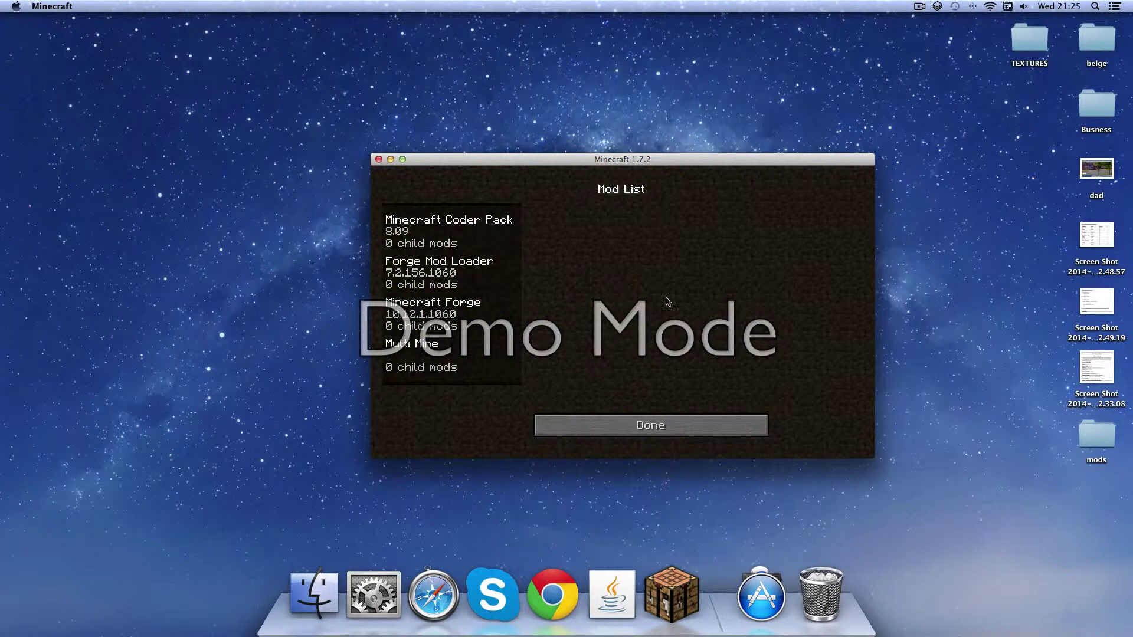
pyautogui.click(438, 372)
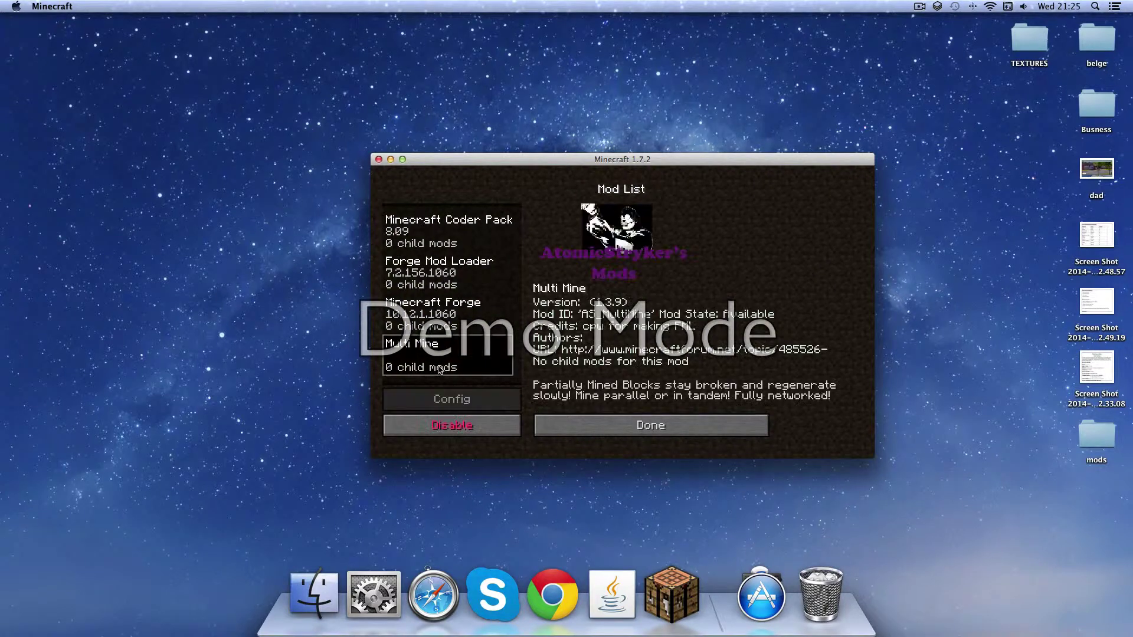
pyautogui.click(645, 426)
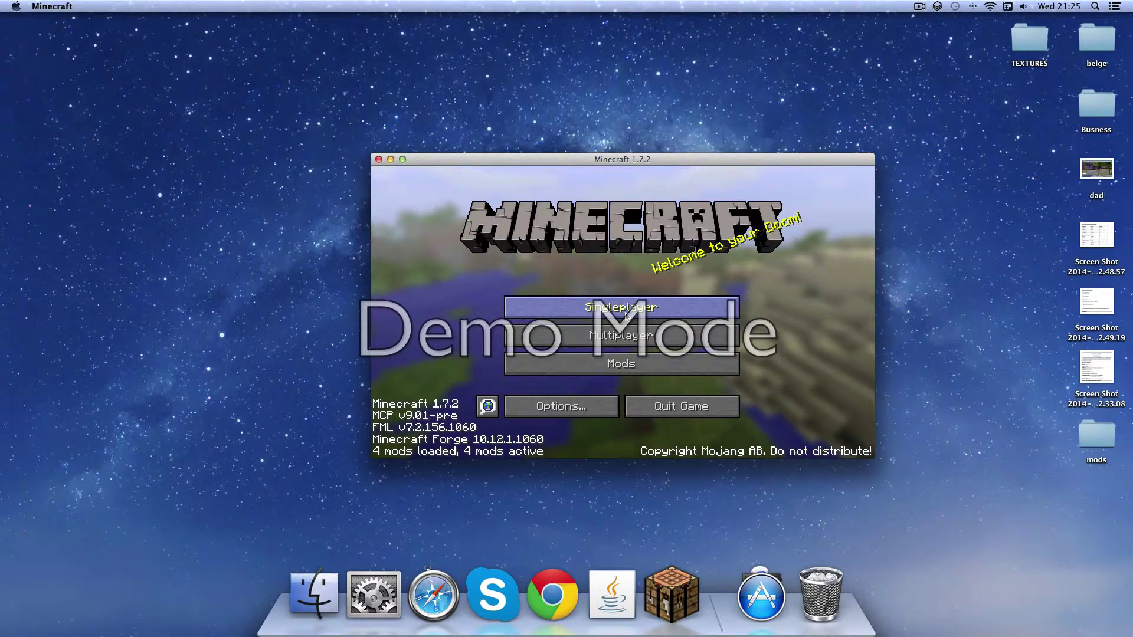
# - Create a new Hardcore single-player world with the Superflat world type
pyautogui.click(703, 308)
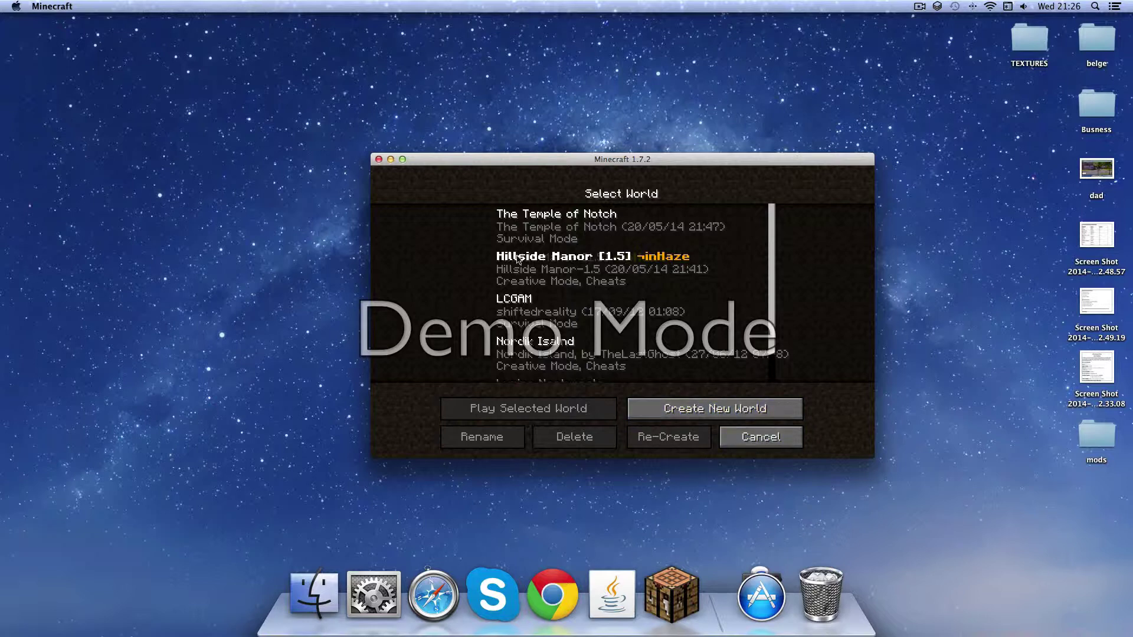
pyautogui.scroll(-2, 775, 229)
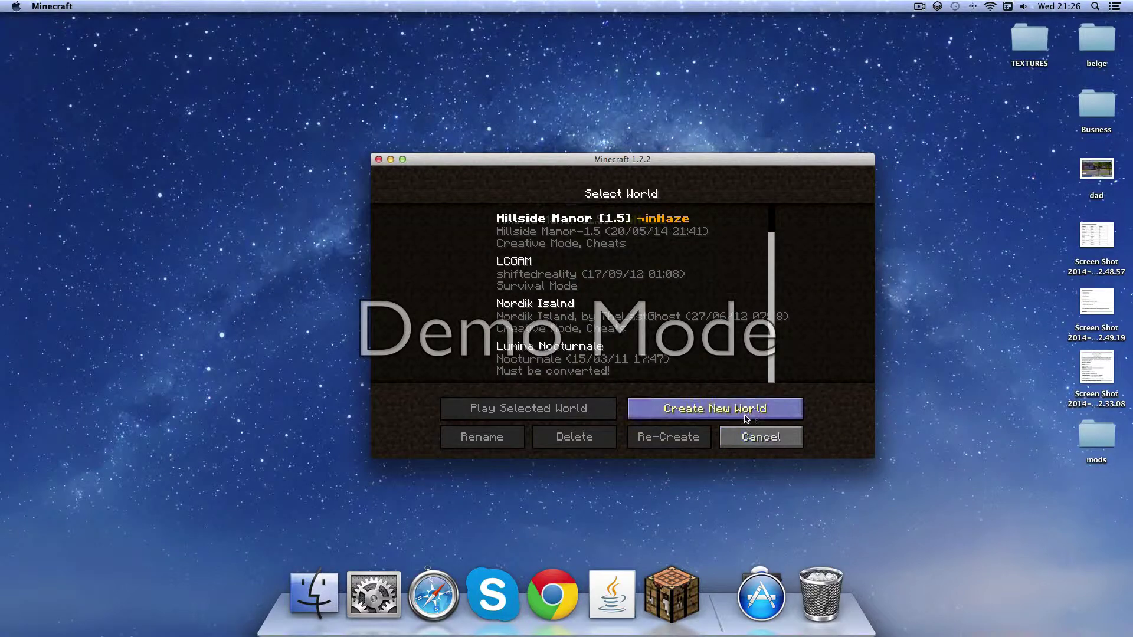
pyautogui.click(714, 409)
pyautogui.click(579, 319)
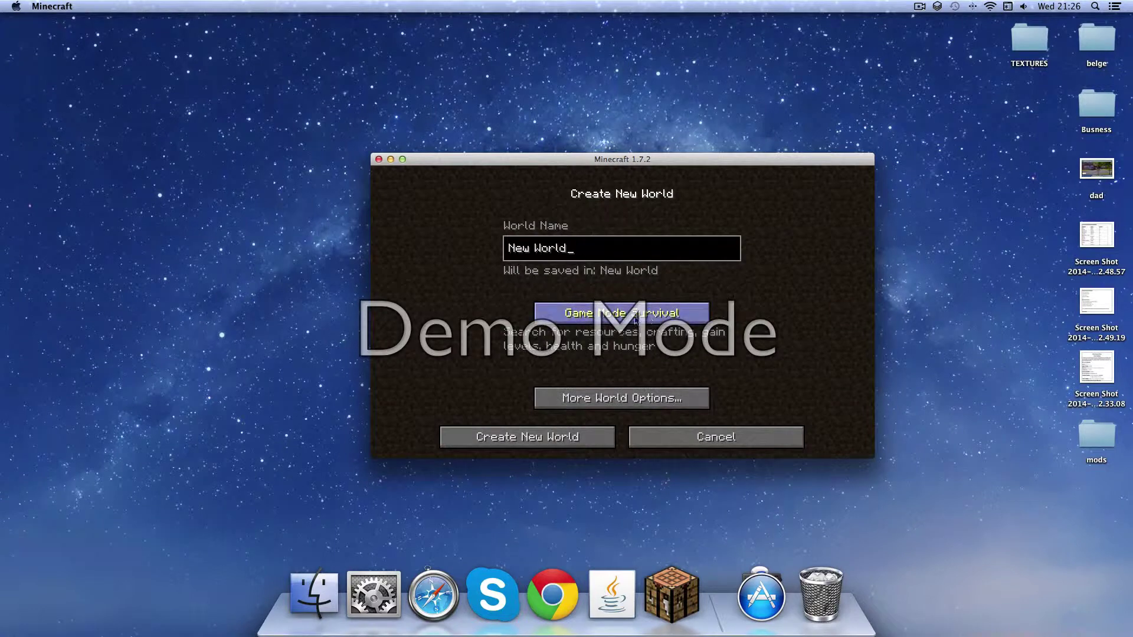
pyautogui.click(625, 399)
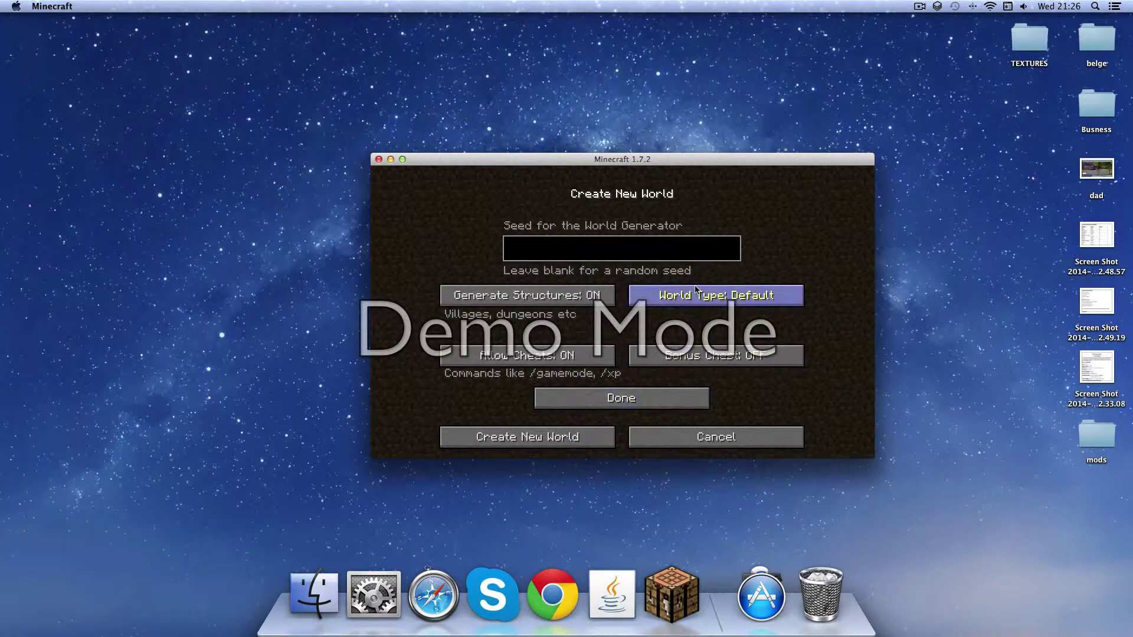
pyautogui.click(716, 295)
pyautogui.click(579, 440)
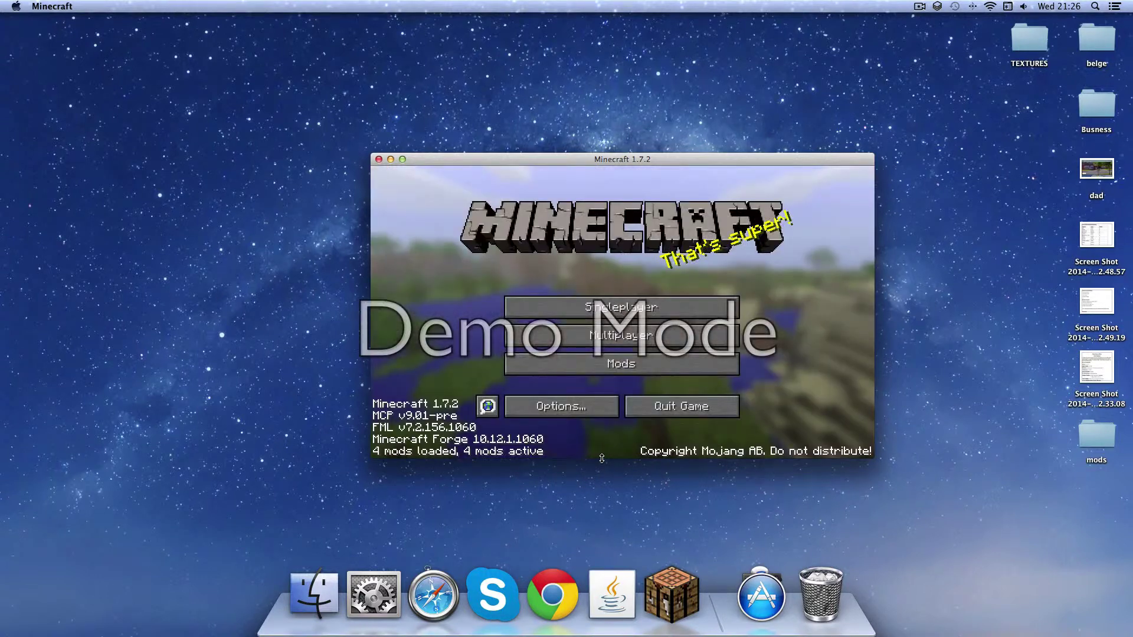
# - Dig out a grass block, run /gamemode 1, then begin typing /gamemode 0
pyautogui.click(634, 347)
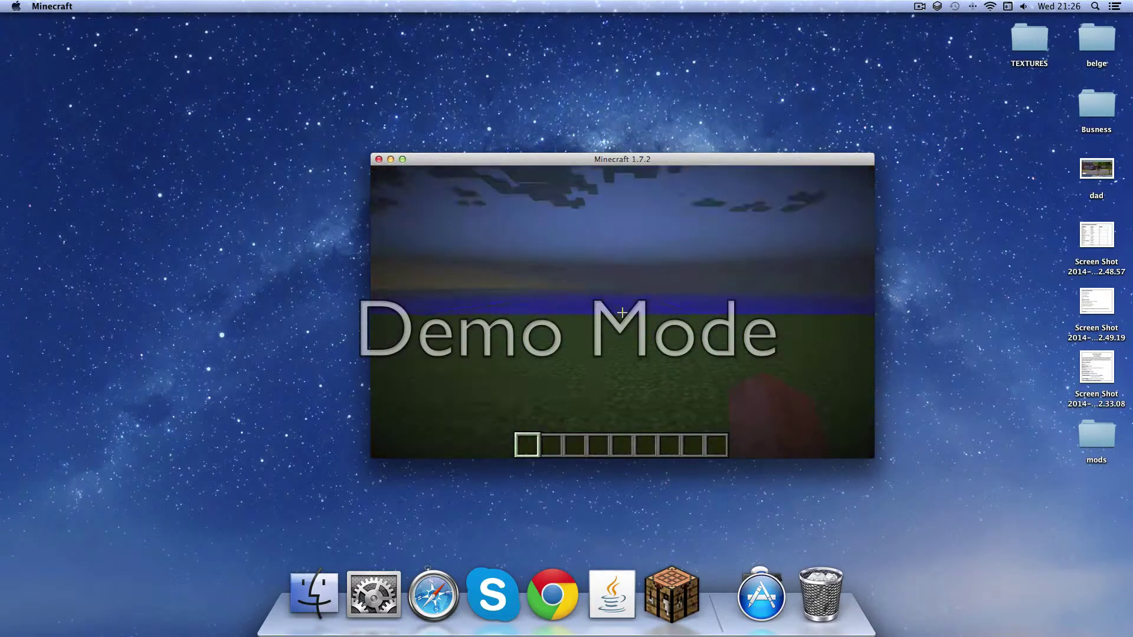
pyautogui.click(622, 312)
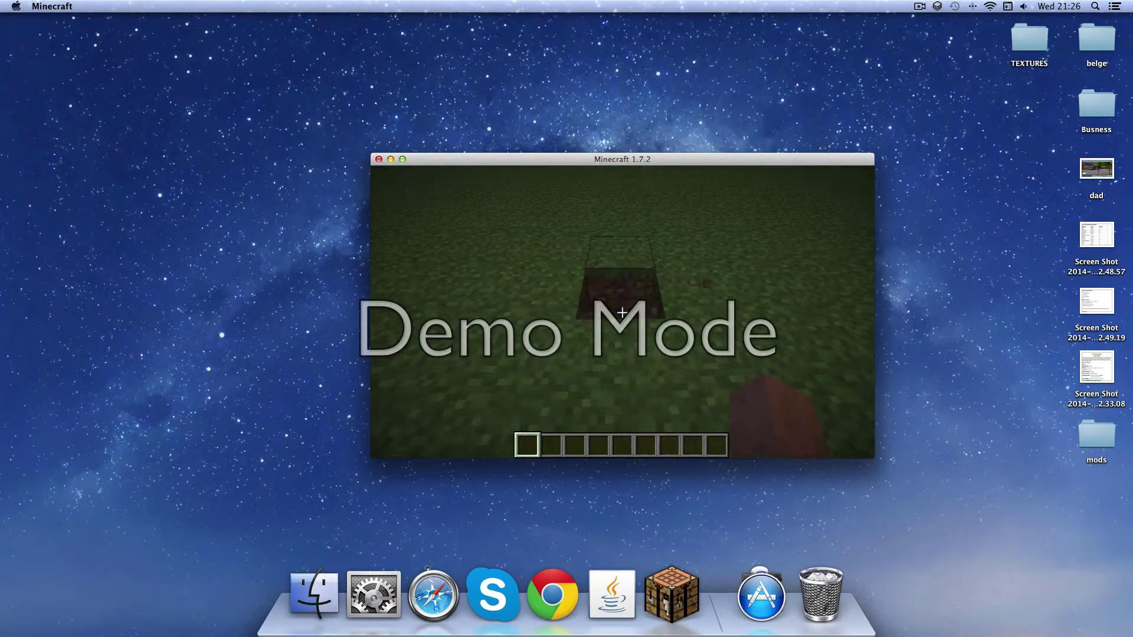
pyautogui.press('/')
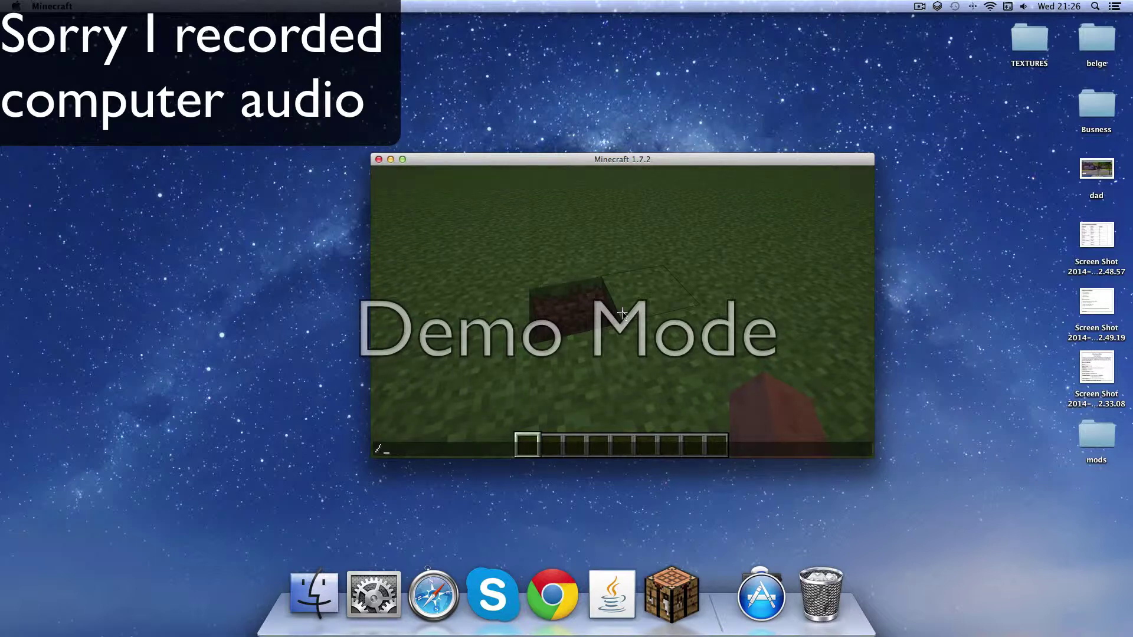
pyautogui.write('game')
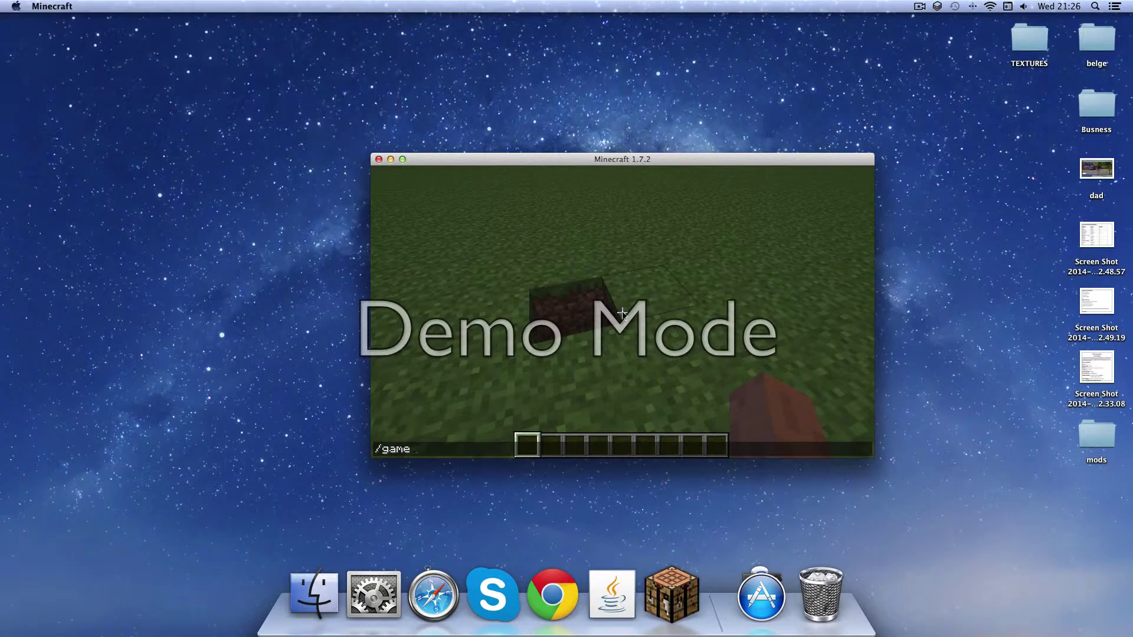
pyautogui.write('mode 1')
pyautogui.press('Return')
pyautogui.write('/')
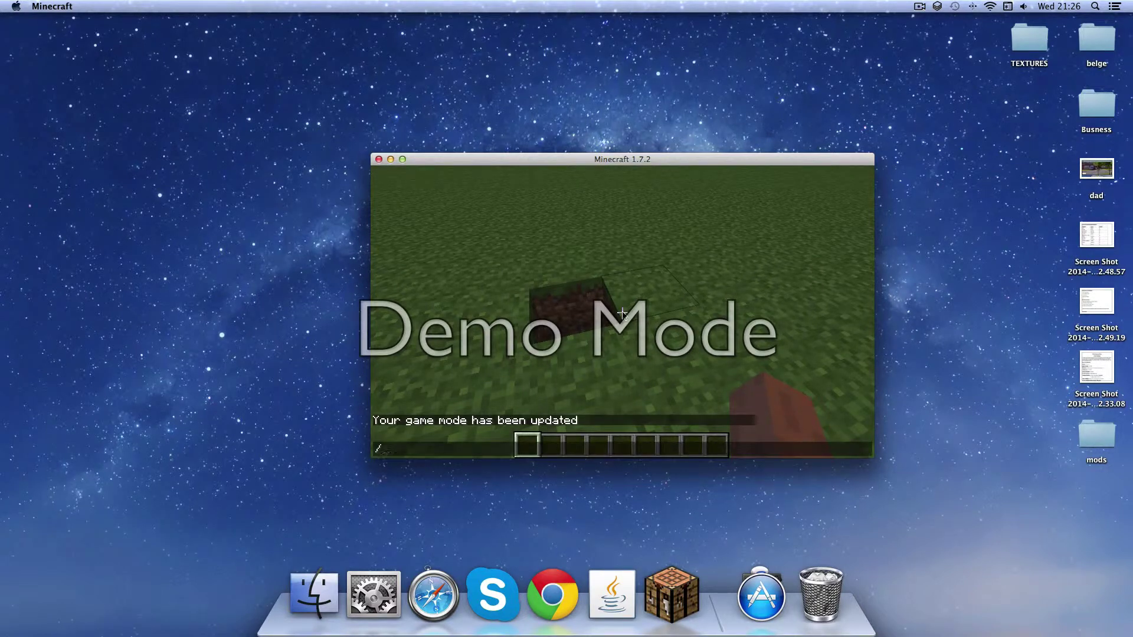
pyautogui.write('gamemode 0')
# - Switch back to survival mode and walk forward across the flat ground past the dug-out block
pyautogui.press('Return')
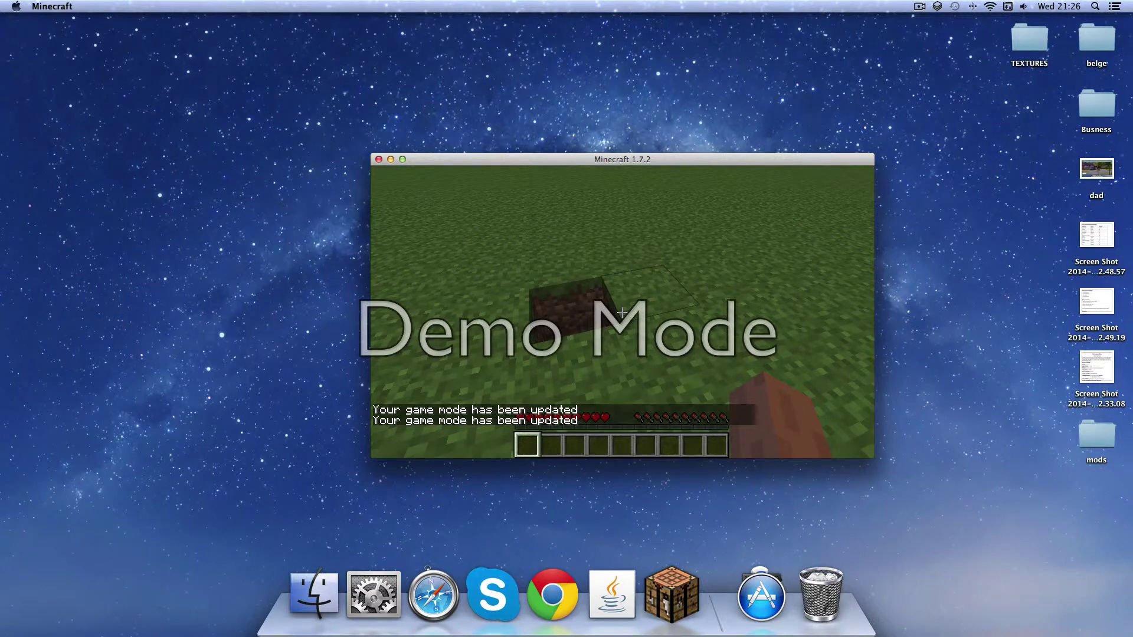
pyautogui.press('w')
pyautogui.press('w')
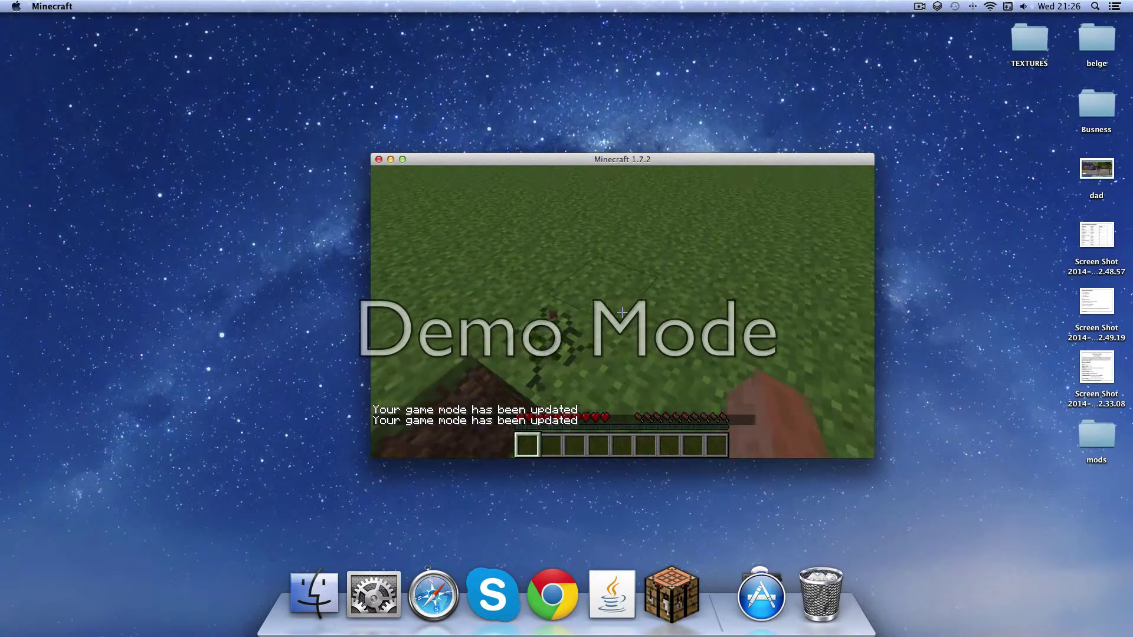
pyautogui.press('w')
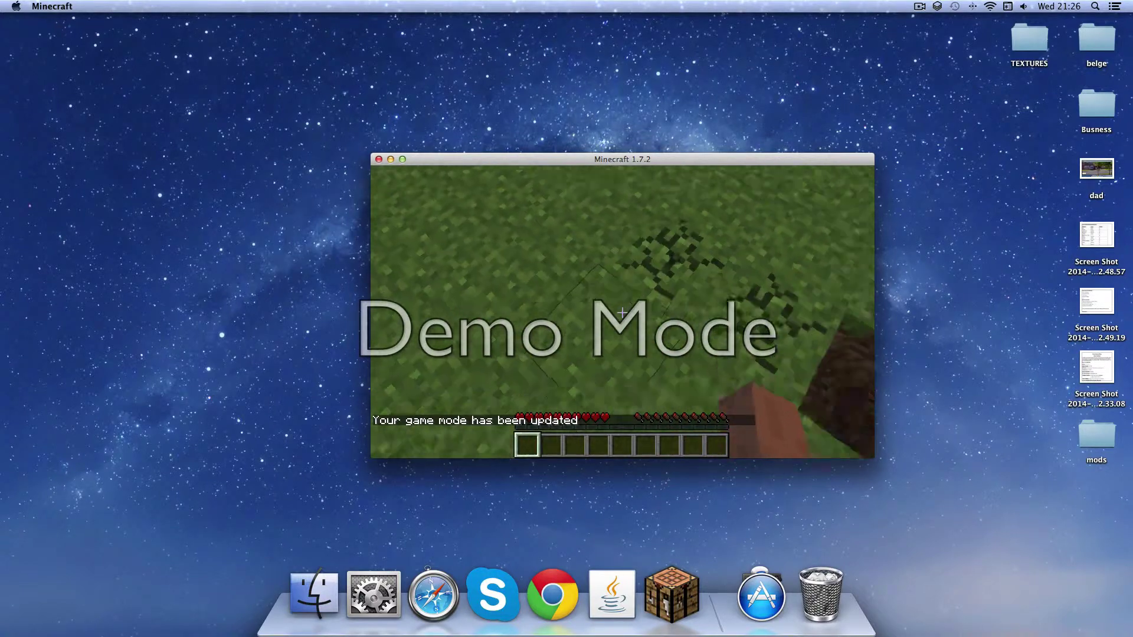